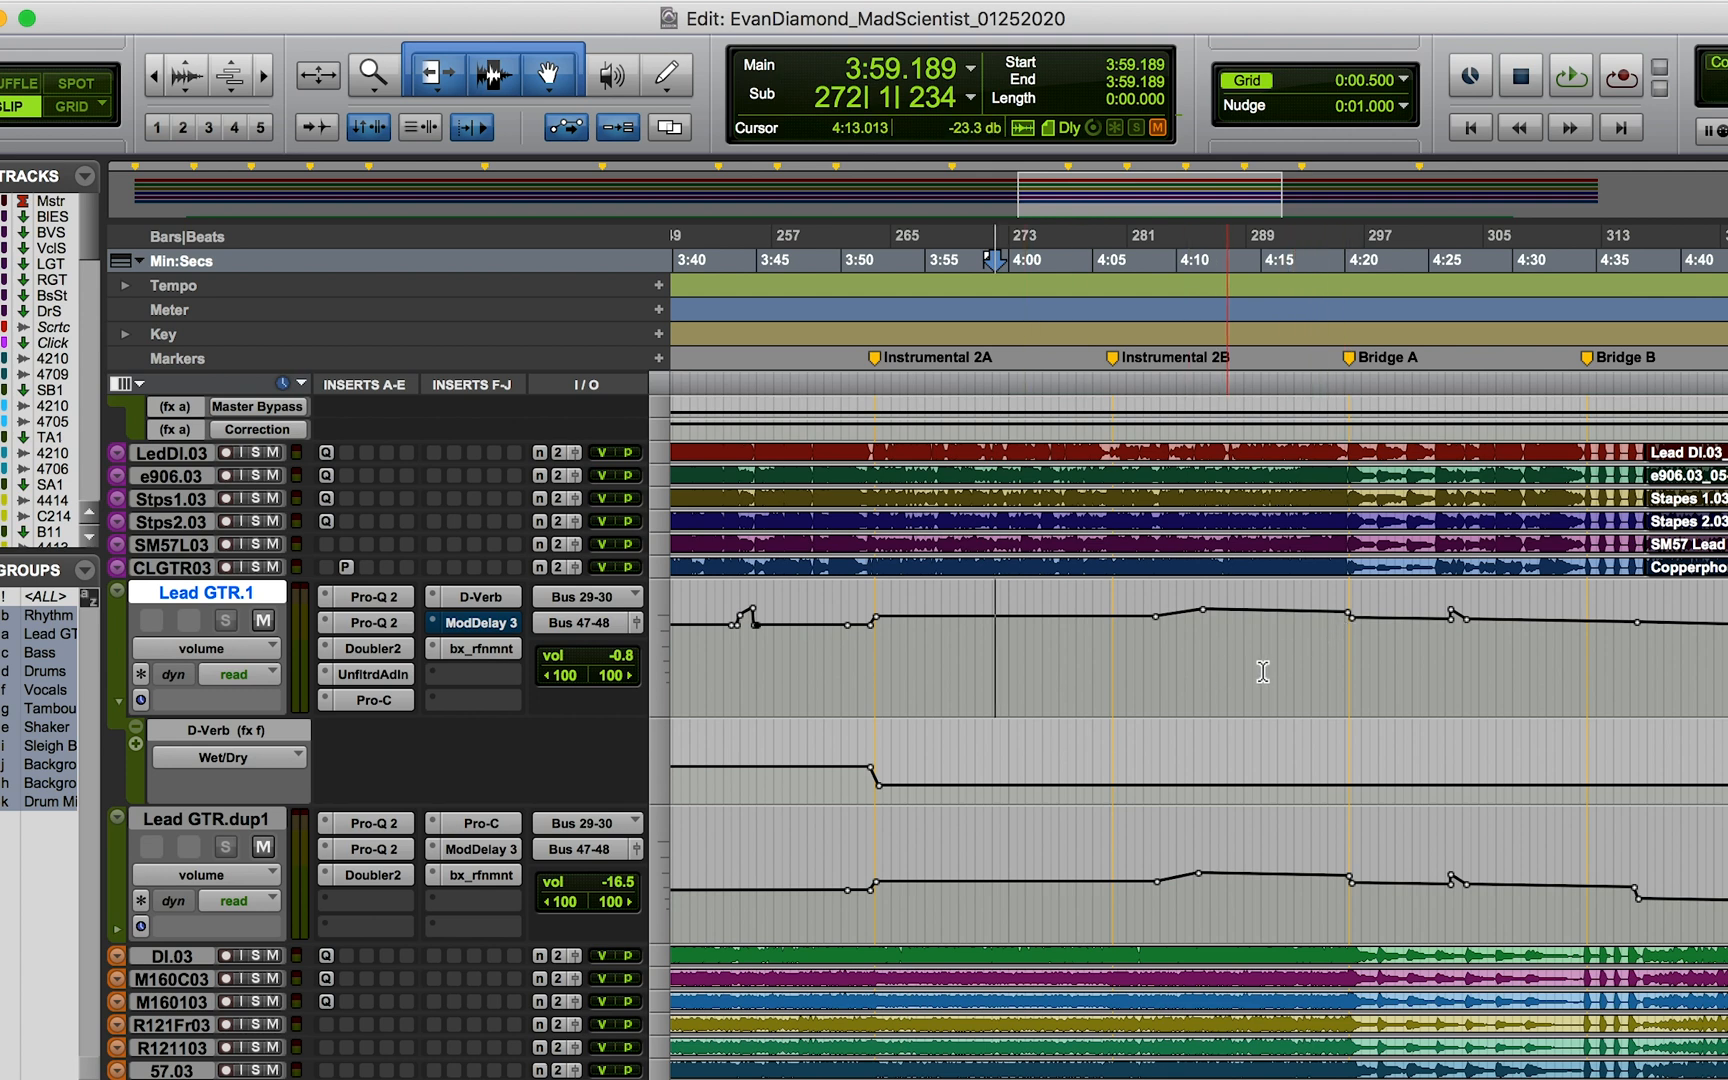
pyautogui.click(990, 650)
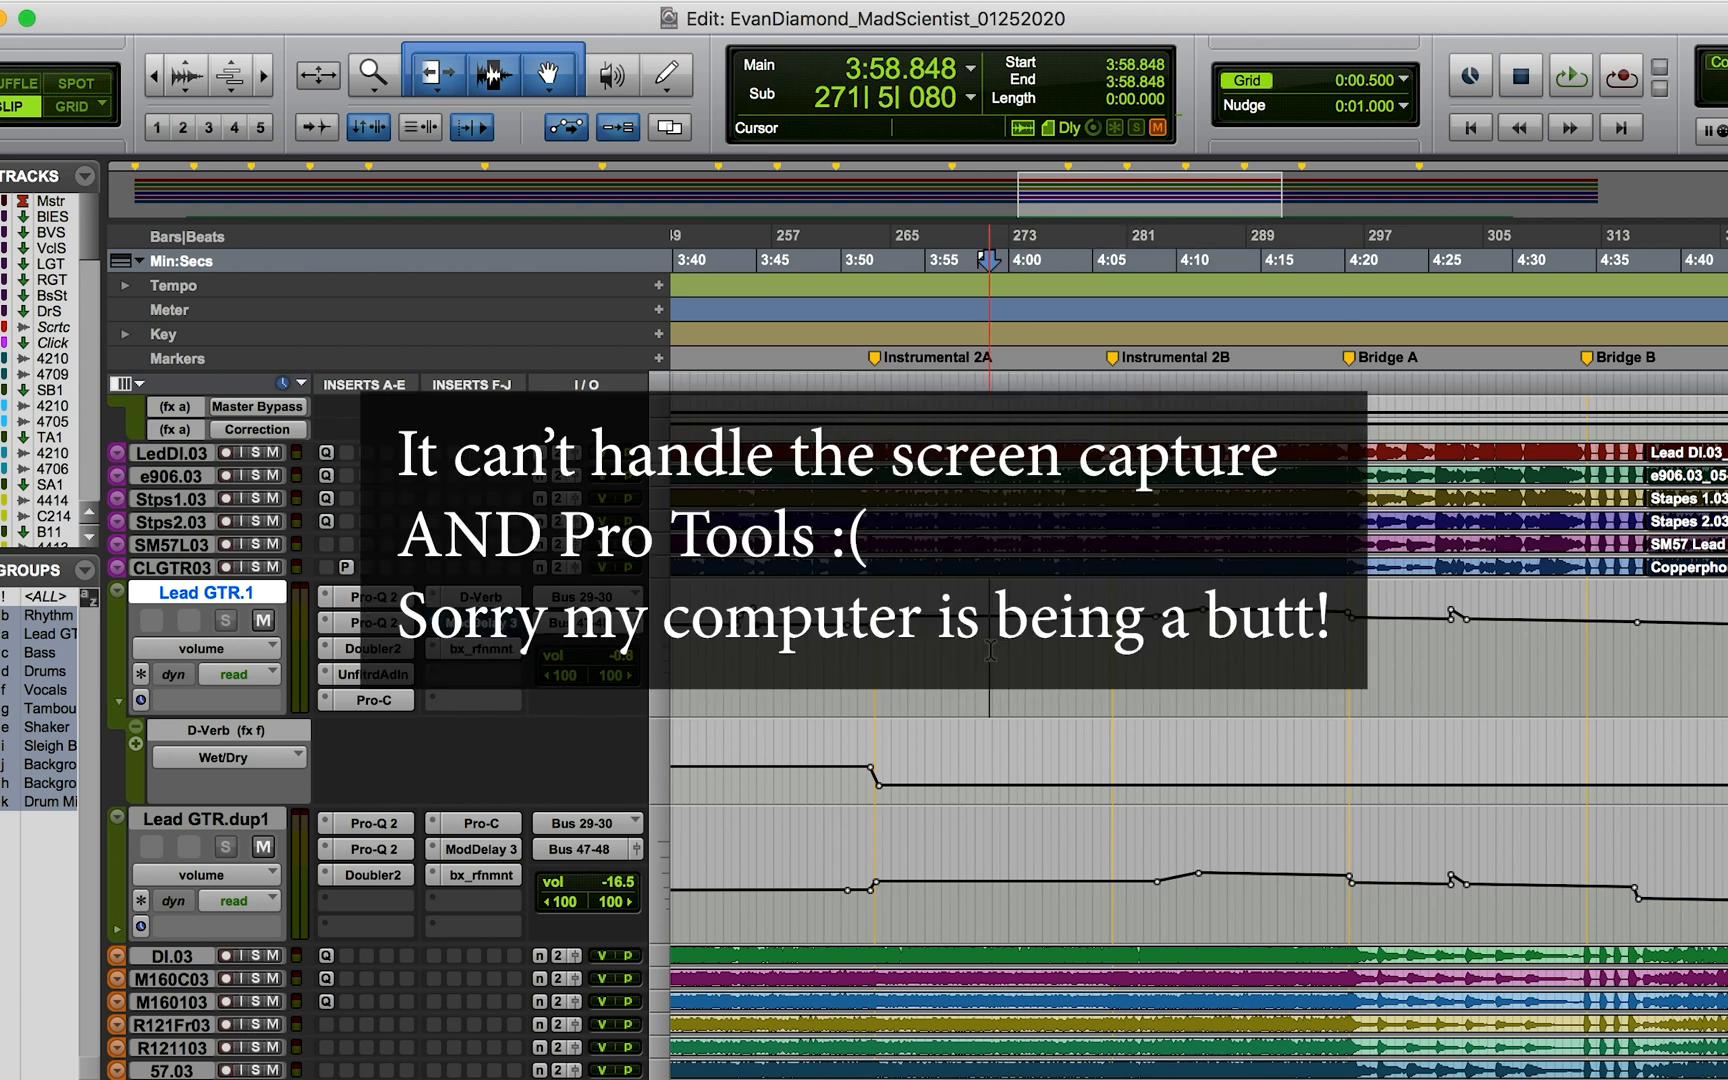
pyautogui.press('Tab')
pyautogui.click(988, 648)
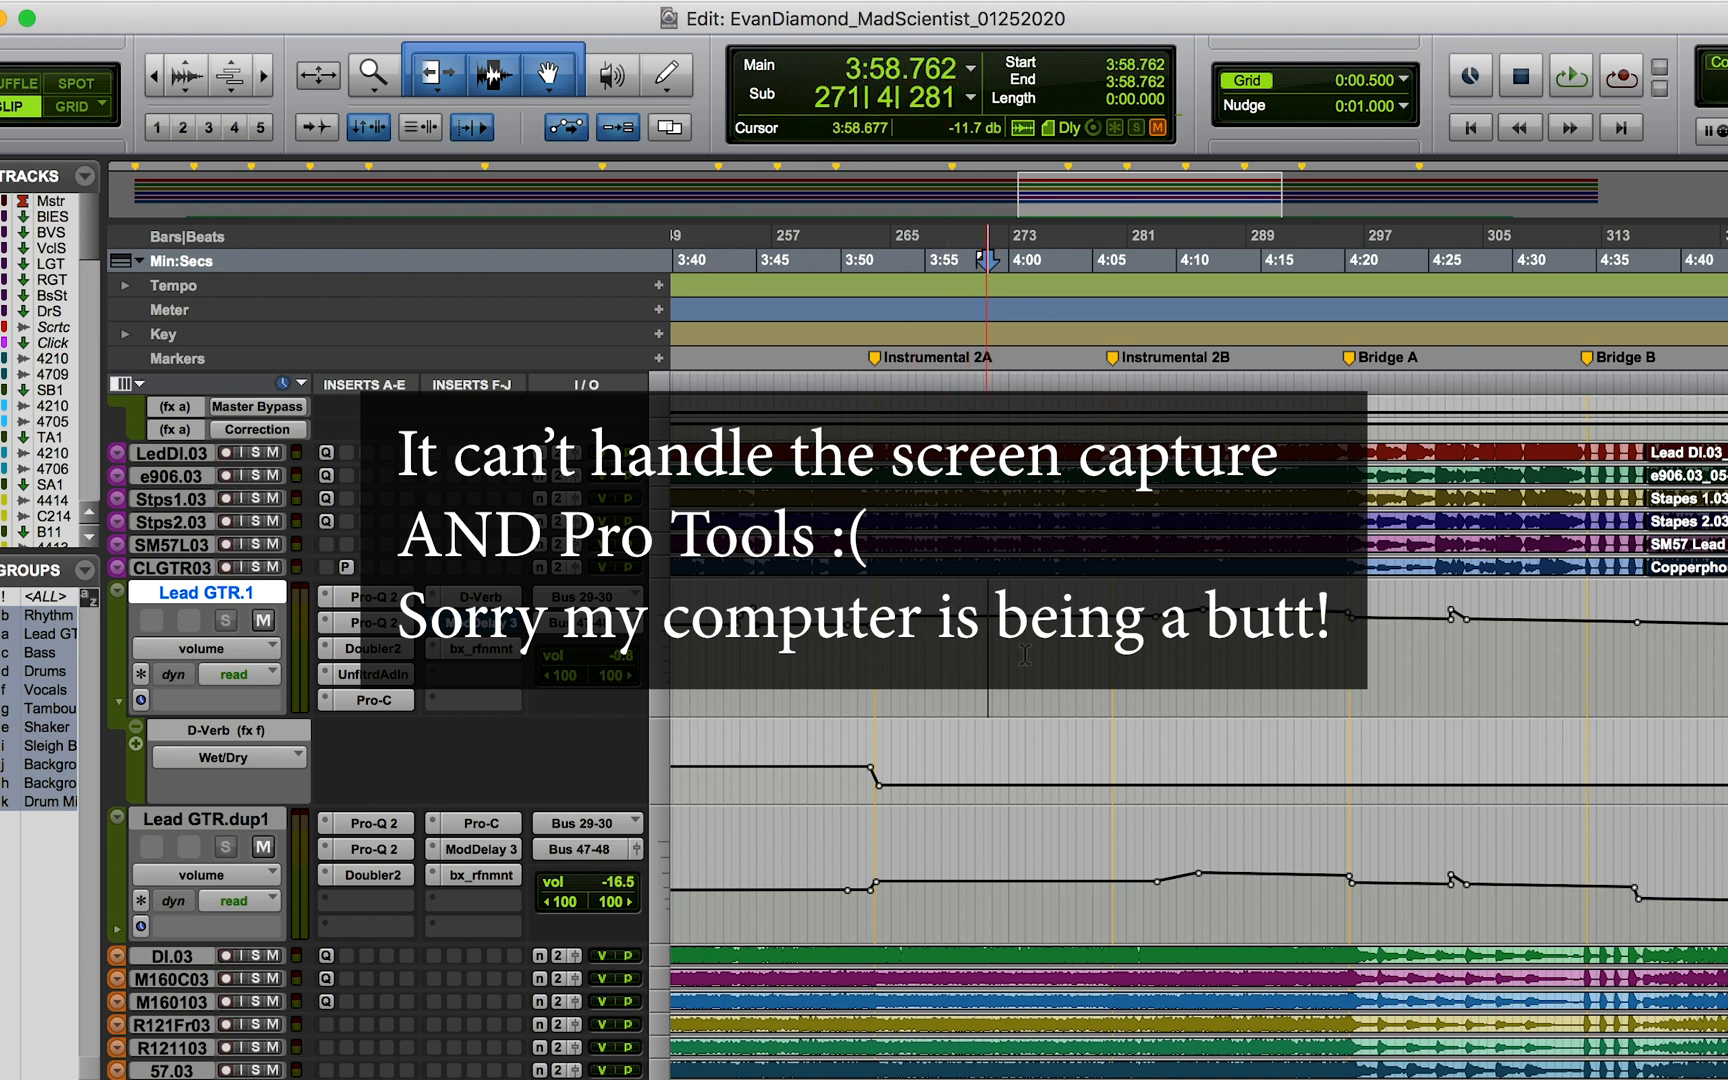
pyautogui.moveTo(990, 648); pyautogui.dragTo(1346, 674)
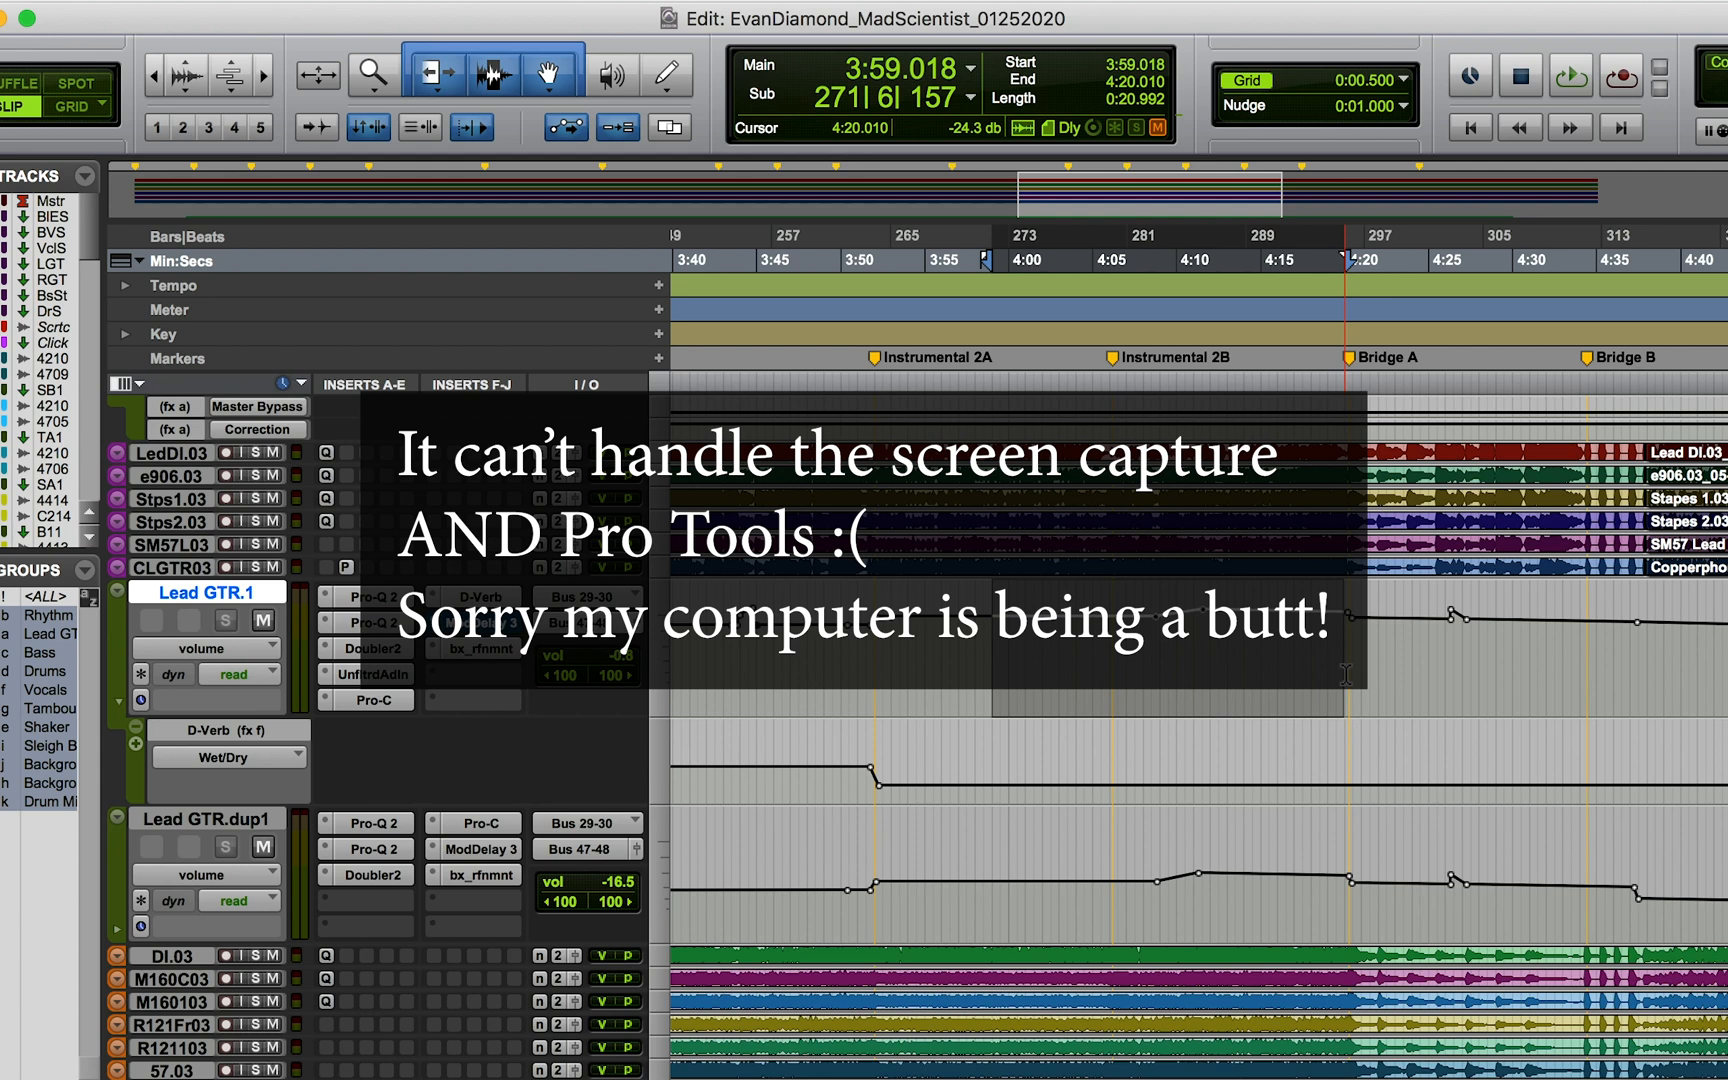
pyautogui.click(999, 645)
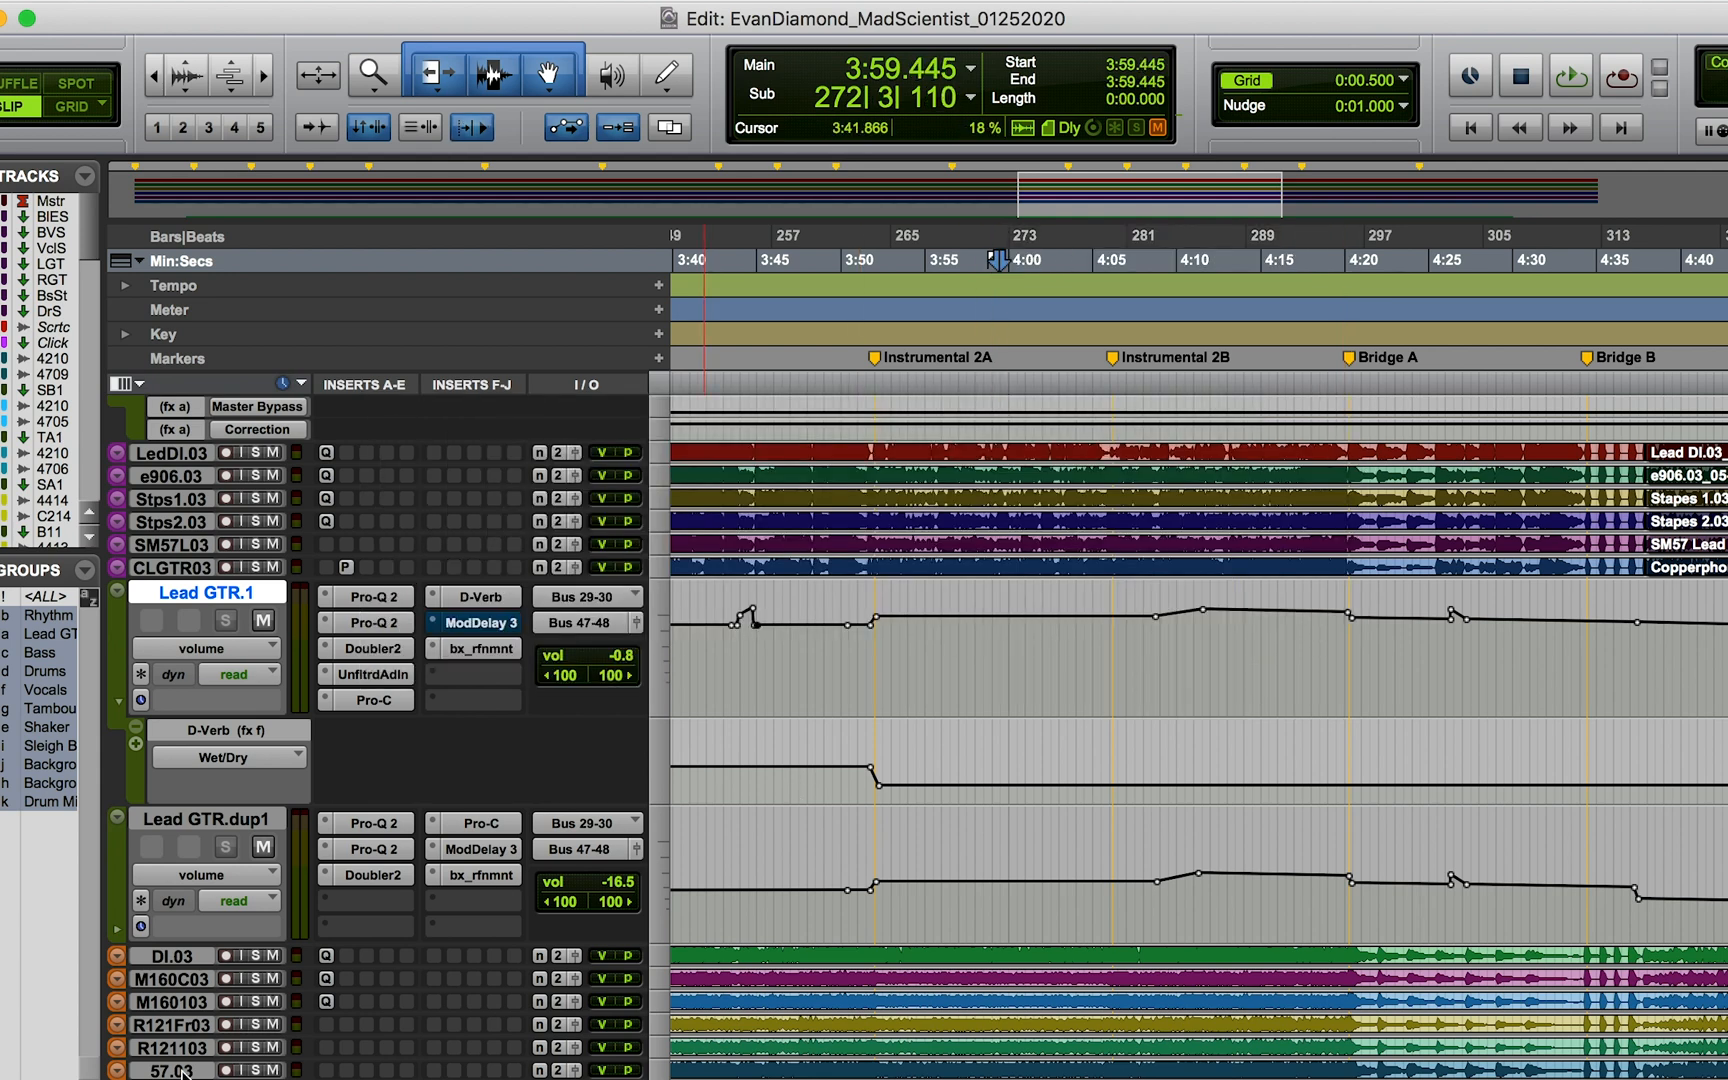
# Step: Make the tracks other than the lead guitar inactive, including those from DI.03 down through Drums Room
pyautogui.click(150, 960)
pyautogui.scroll(-20, 150, 965)
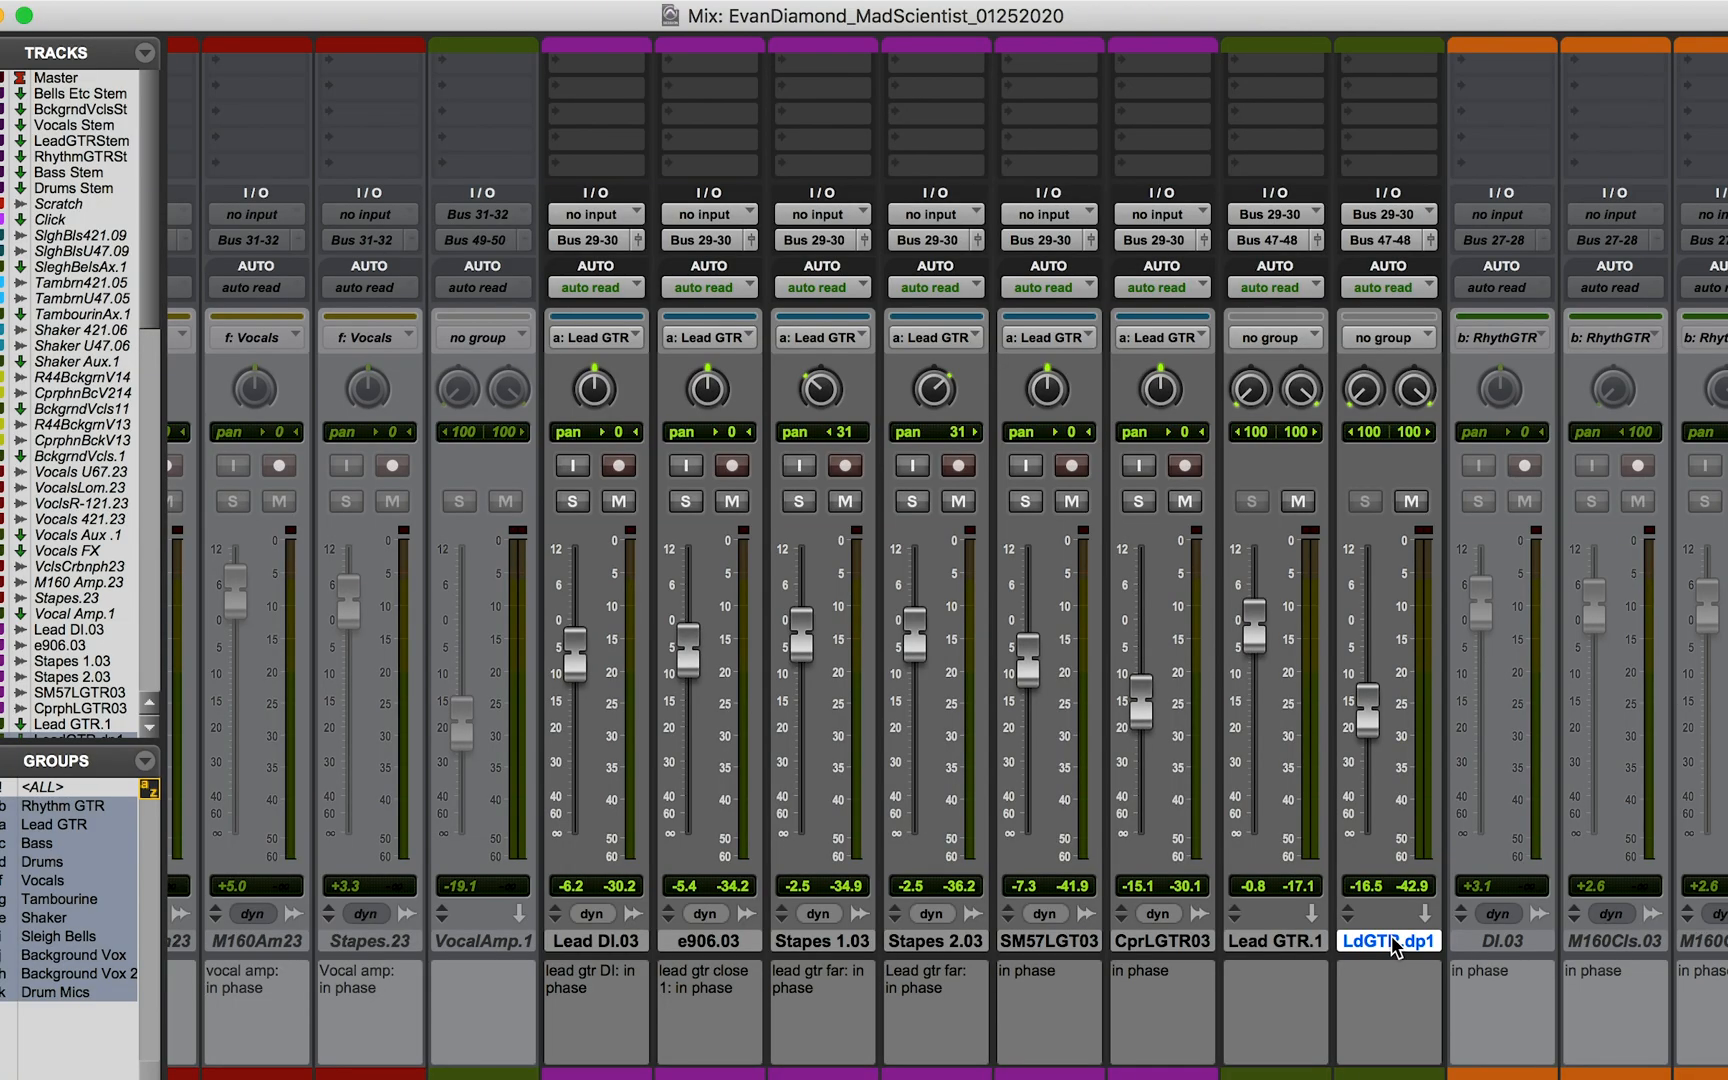
pyautogui.press('super+equal')
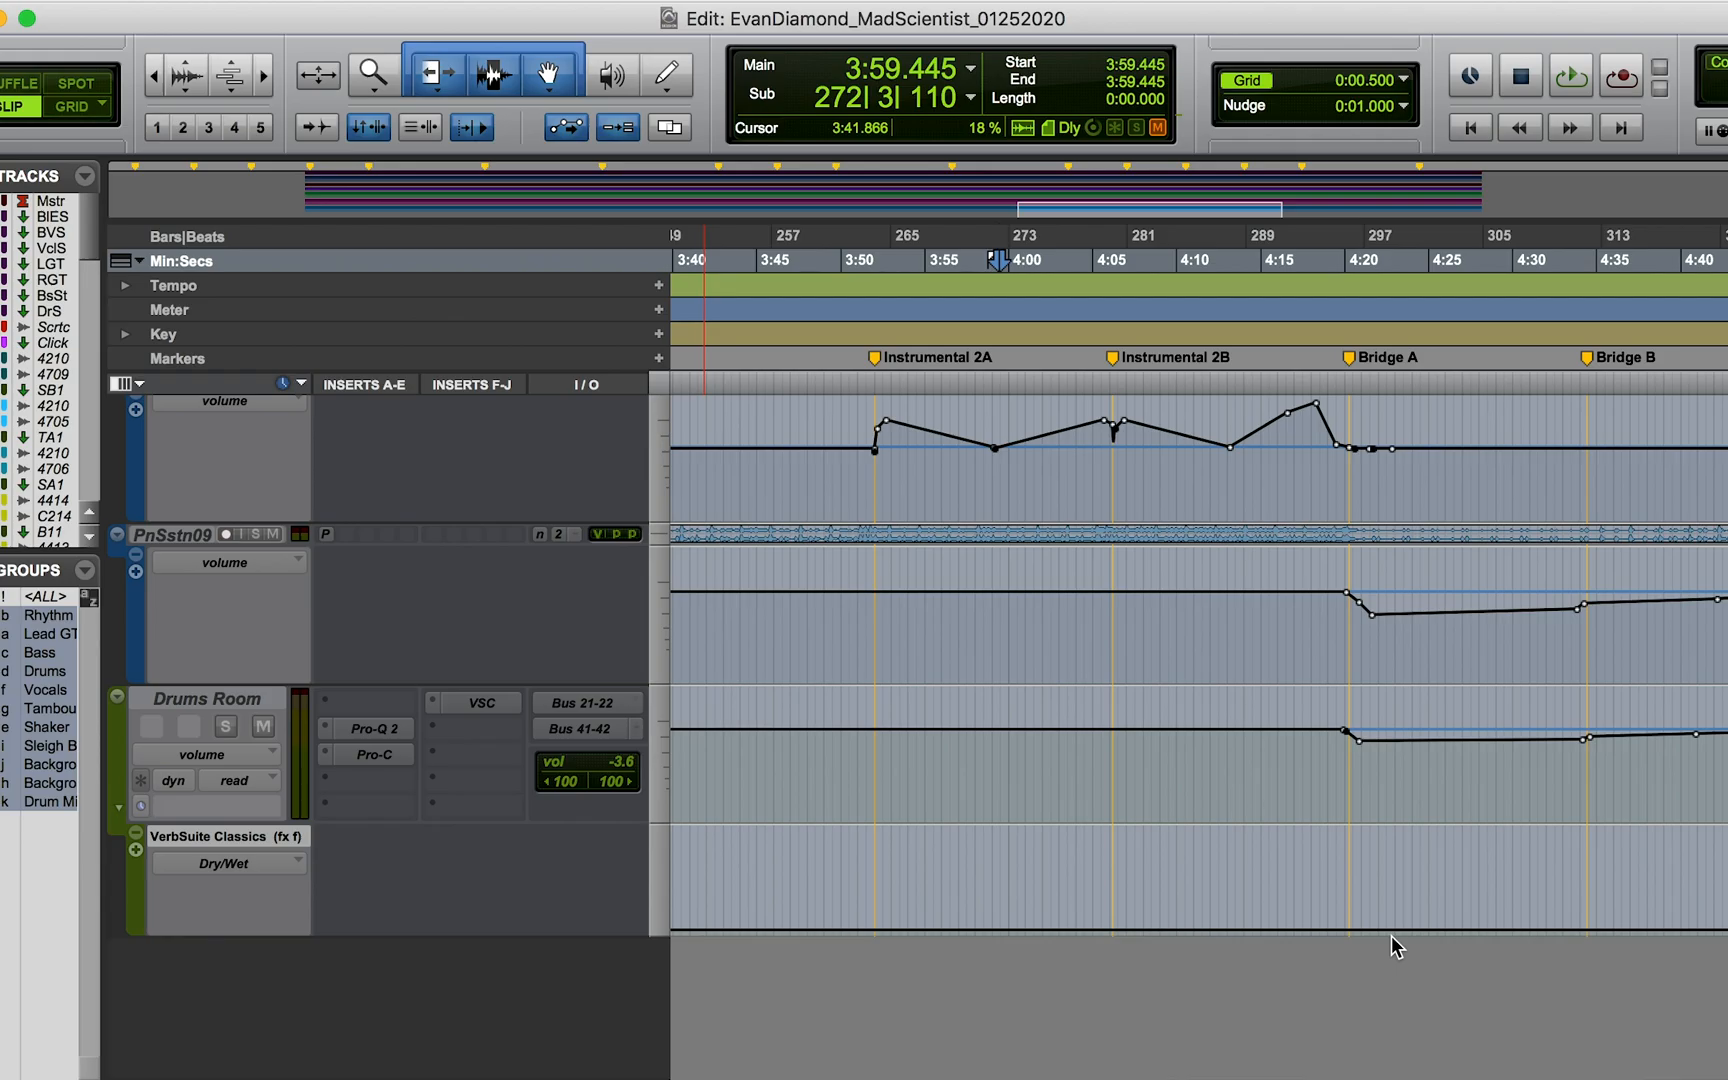
pyautogui.scroll(20, 1233, 890)
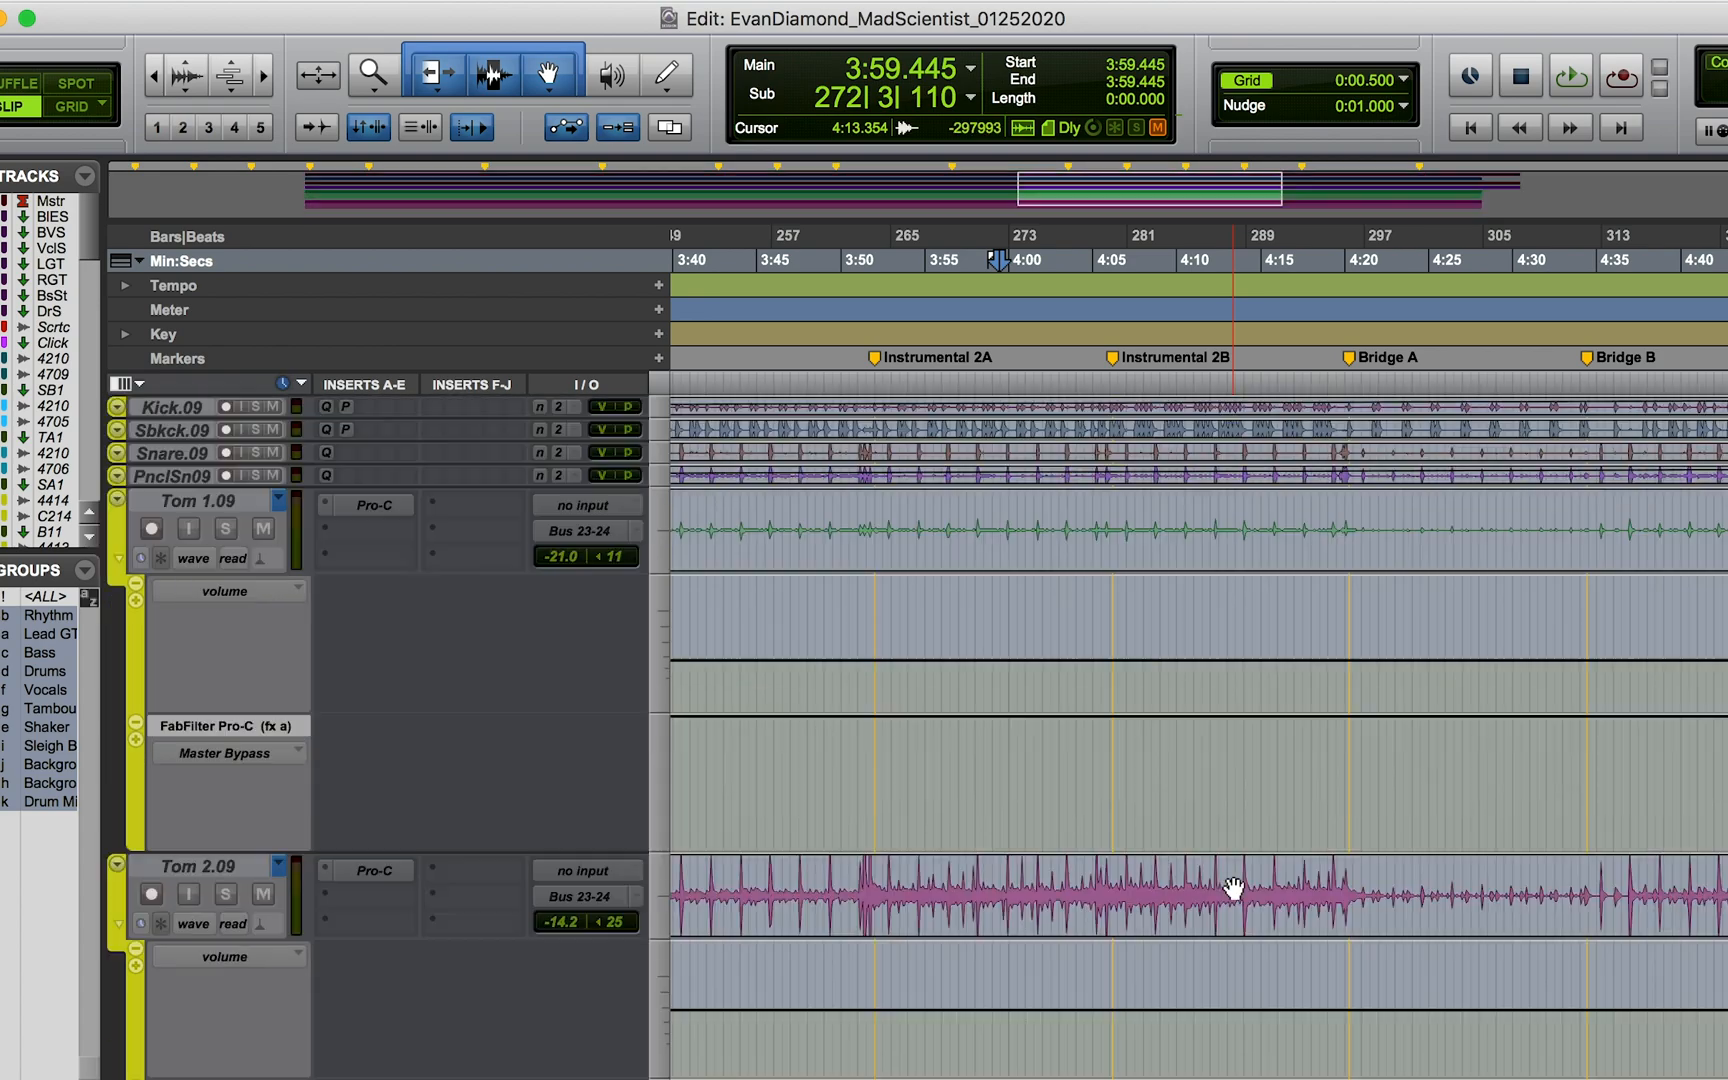
pyautogui.scroll(15, 1233, 890)
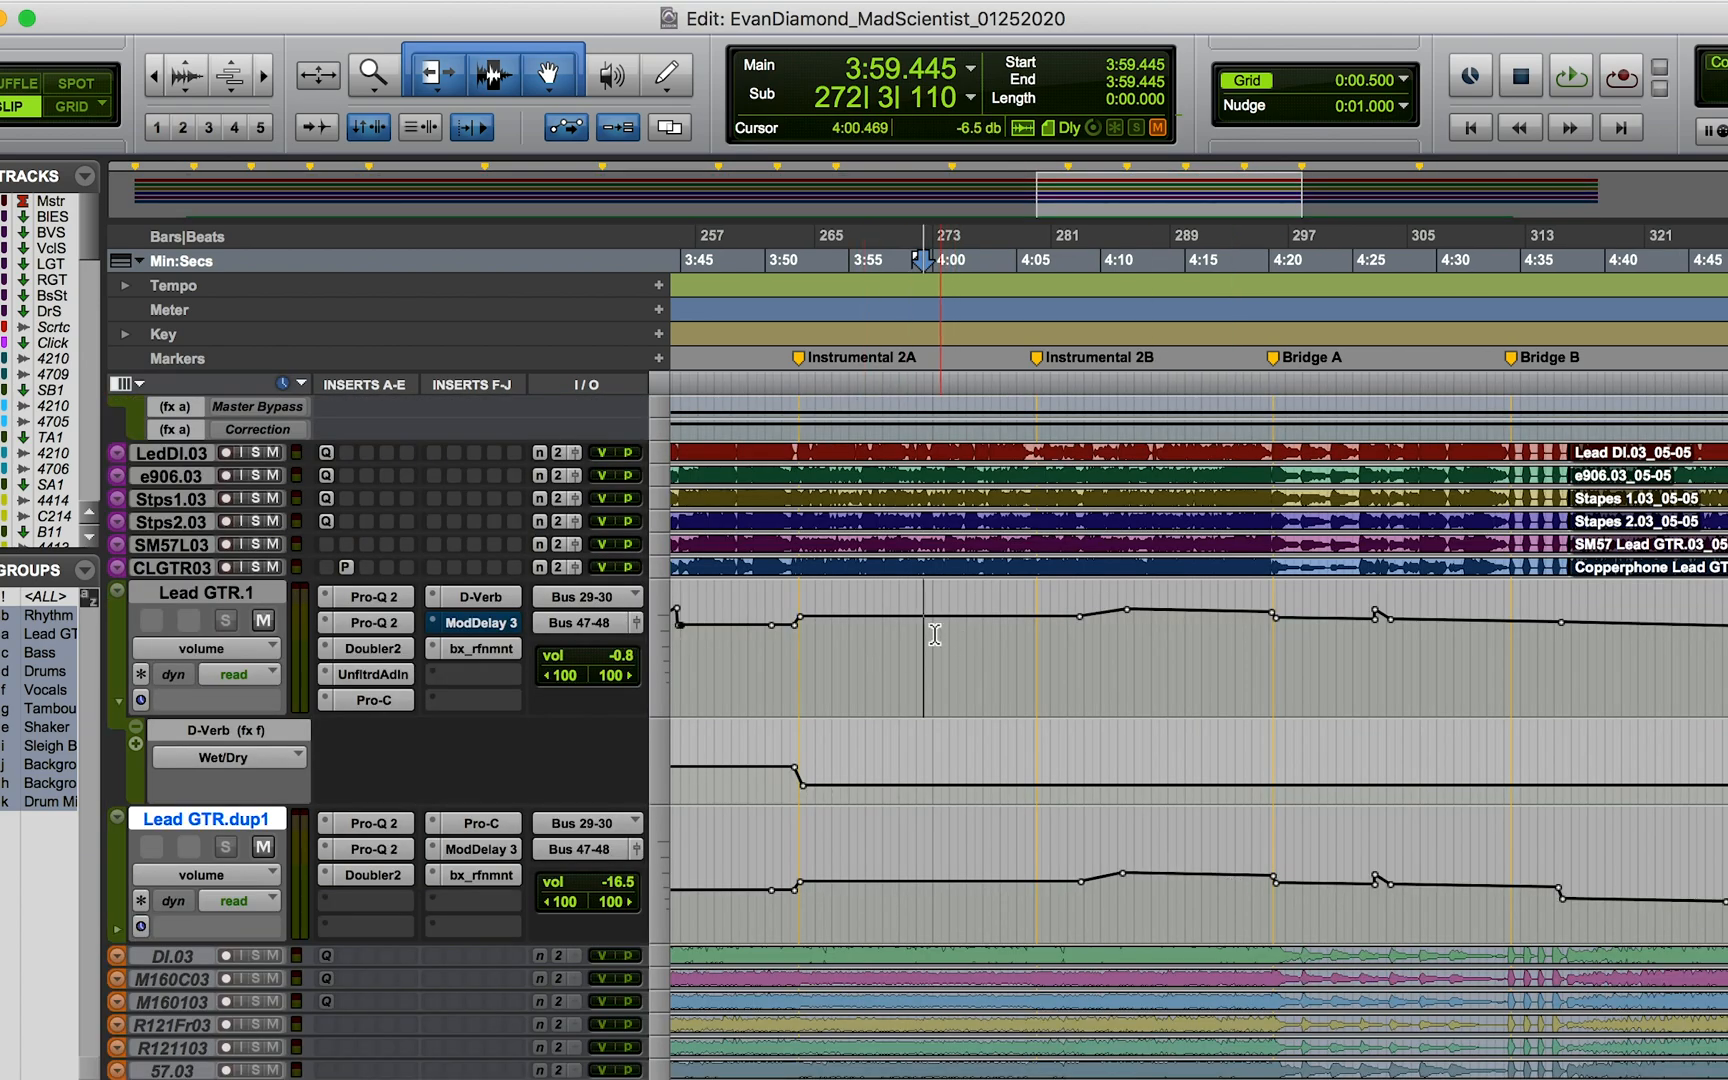
# Step: Play the lead guitar from about 3:59 on Lead GTR.1 until just past the Bridge A marker
pyautogui.moveTo(907, 633); pyautogui.dragTo(1277, 648)
pyautogui.click(919, 650)
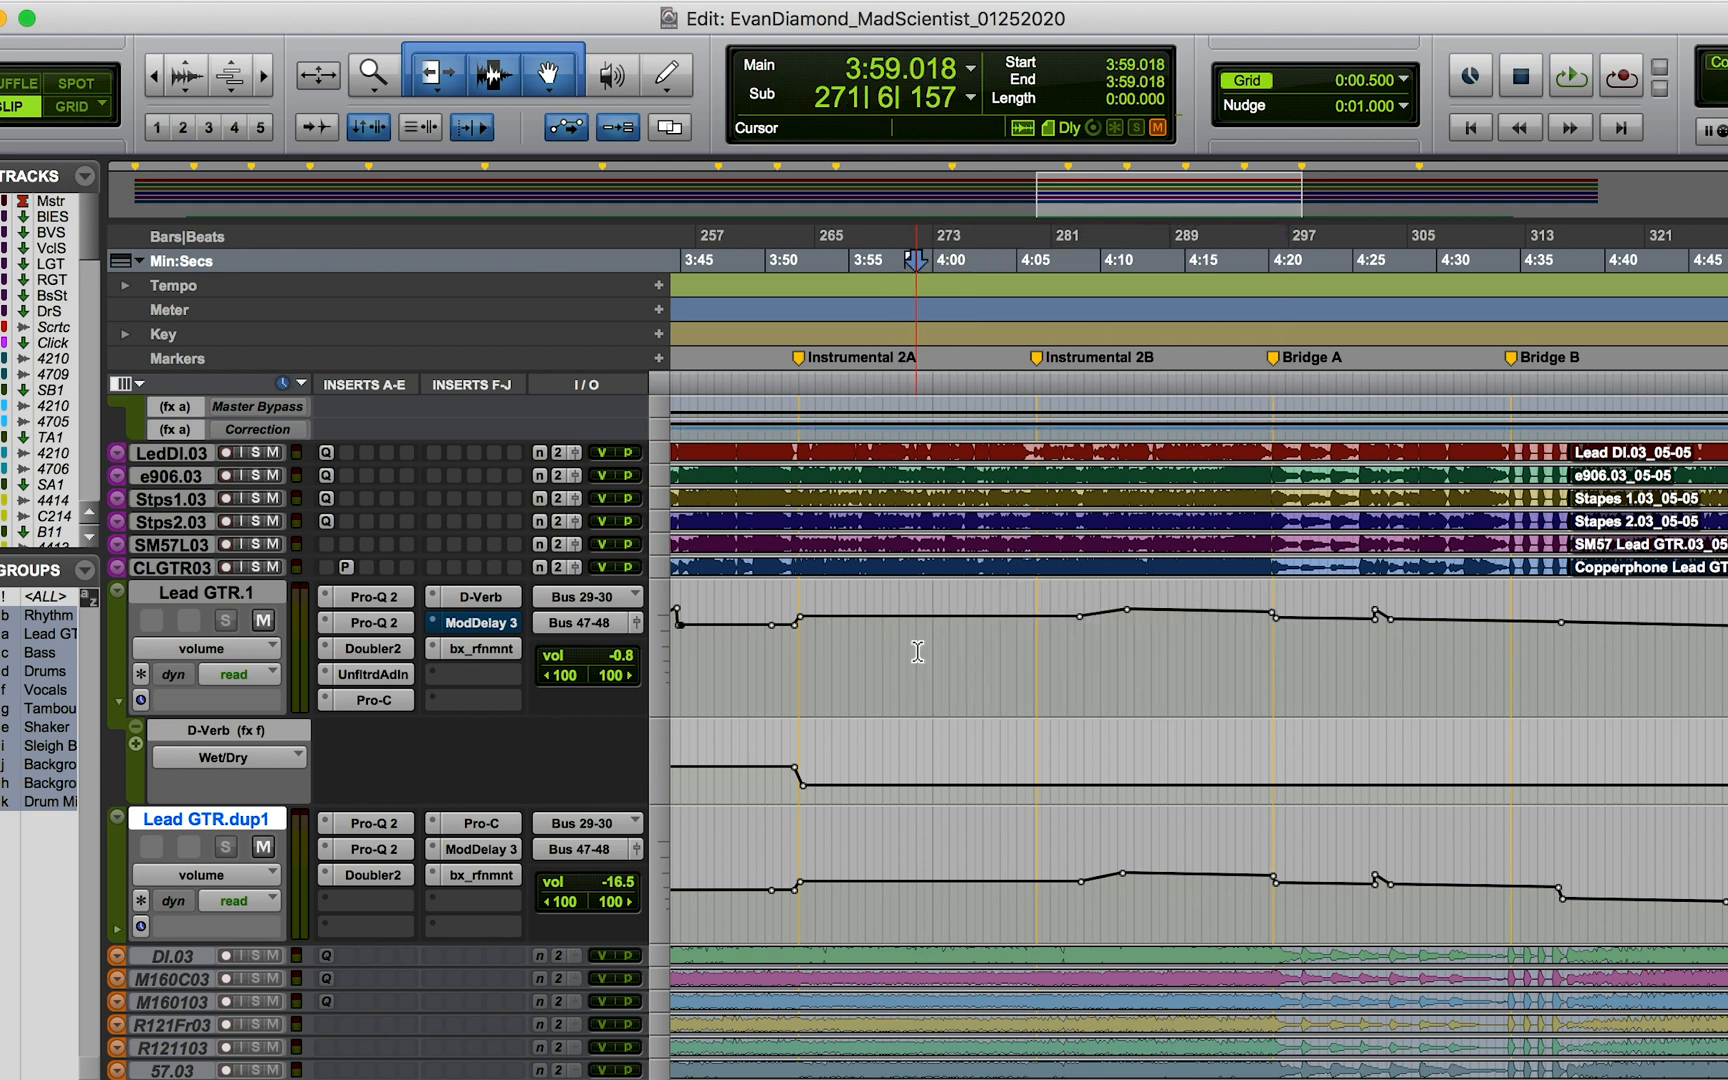
pyautogui.press('space')
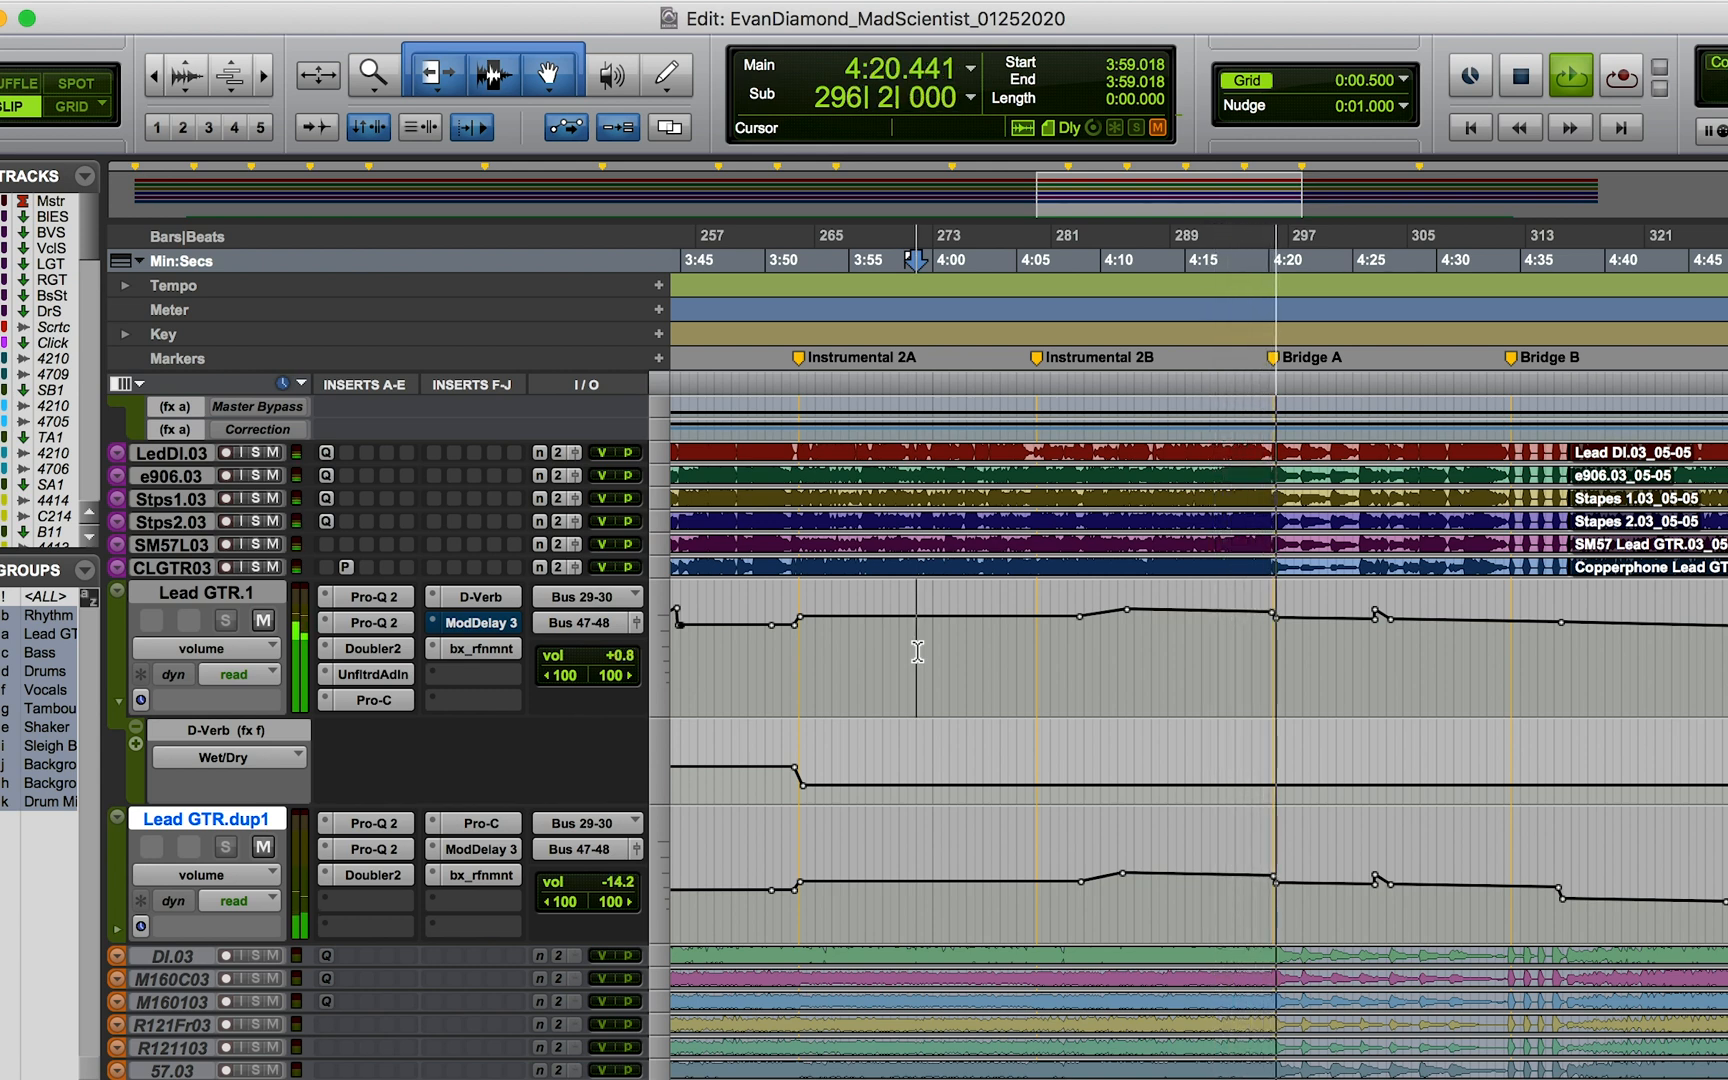
pyautogui.press('space')
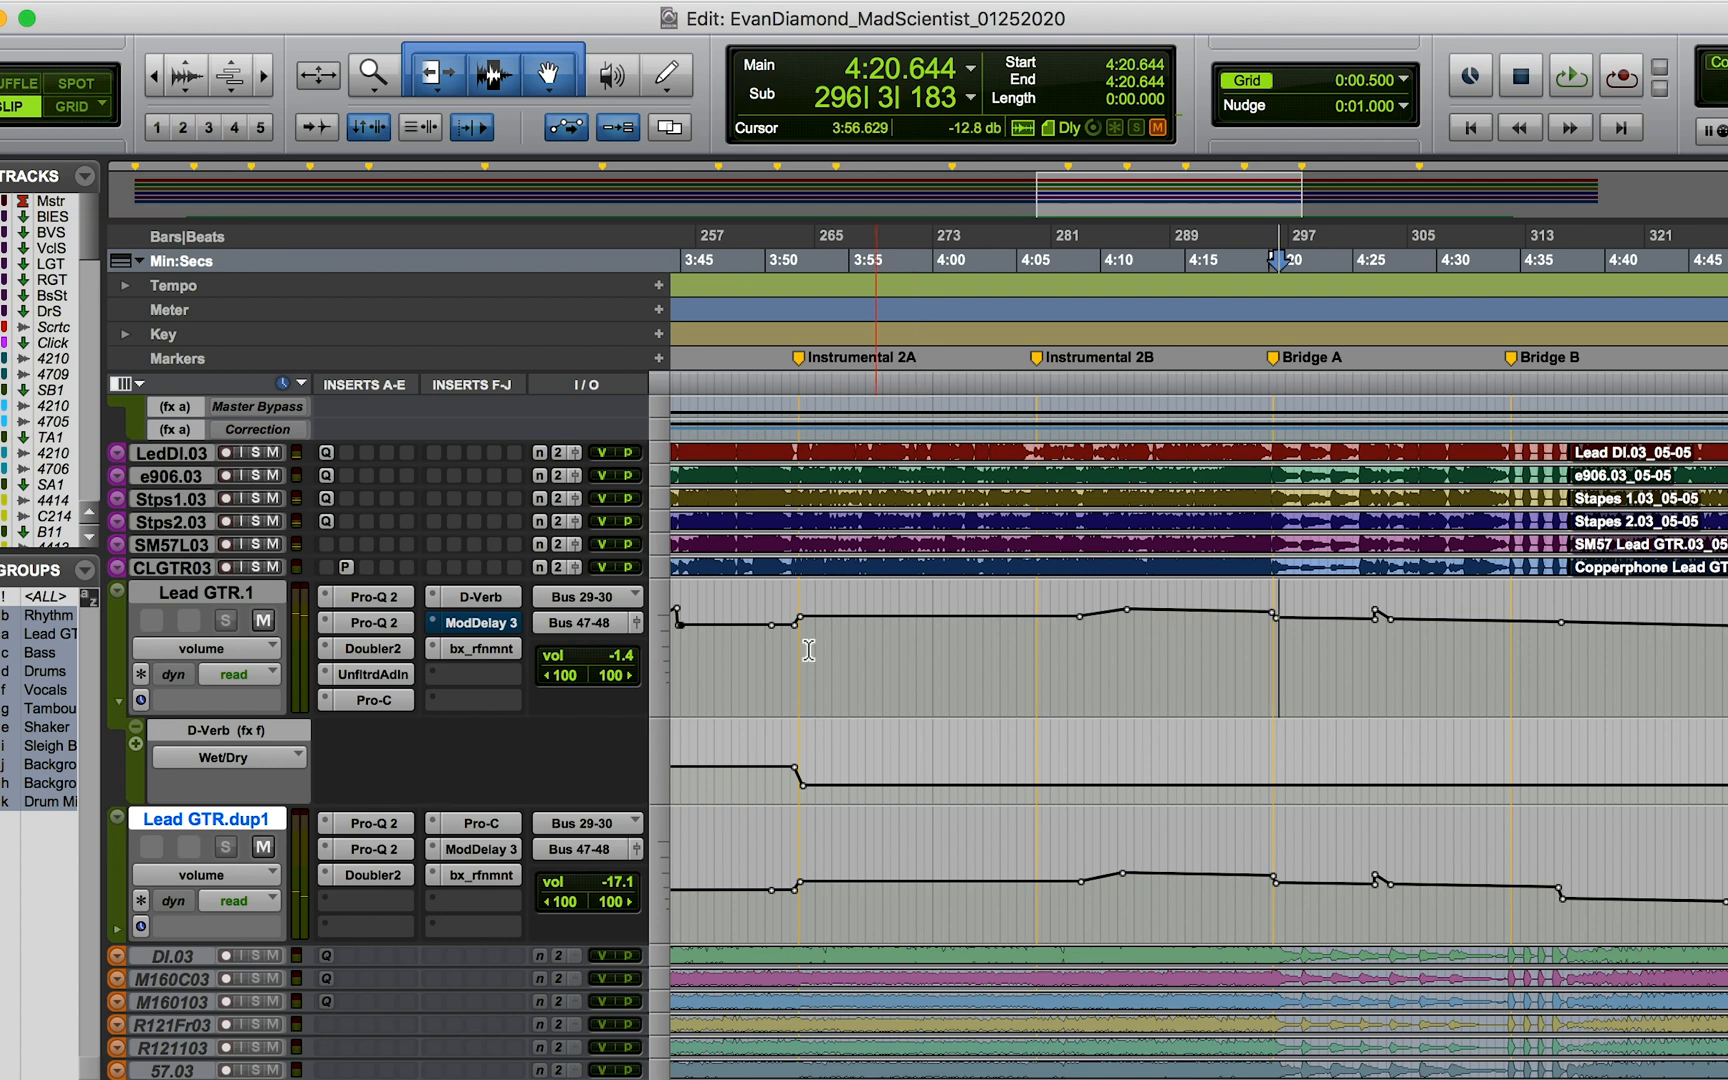
# Step: Select Lead GTR.1 along with Lead GTR.dup1 and show their channel strips and inserts in the Mix window
pyautogui.keyDown('shift'); pyautogui.click(189, 604); pyautogui.keyUp('shift')
pyautogui.press('super+equal')
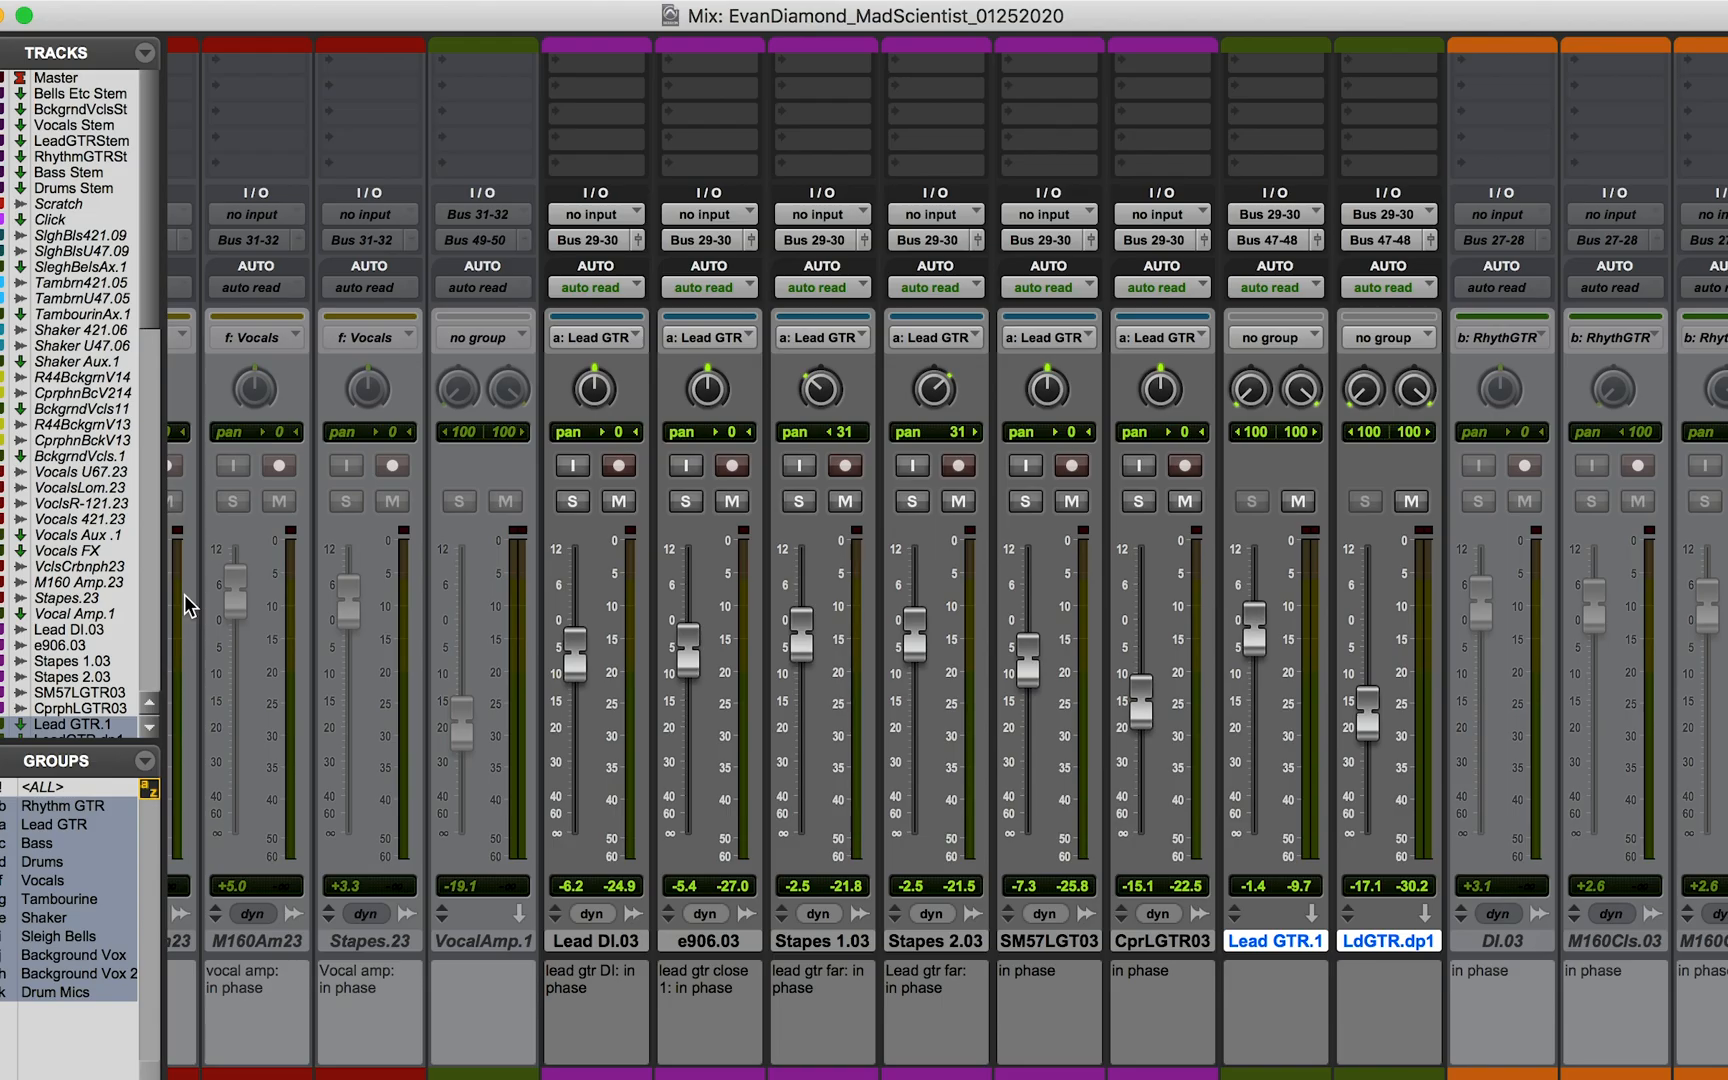
pyautogui.scroll(5, 1278, 261)
pyautogui.scroll(-5, 1280, 261)
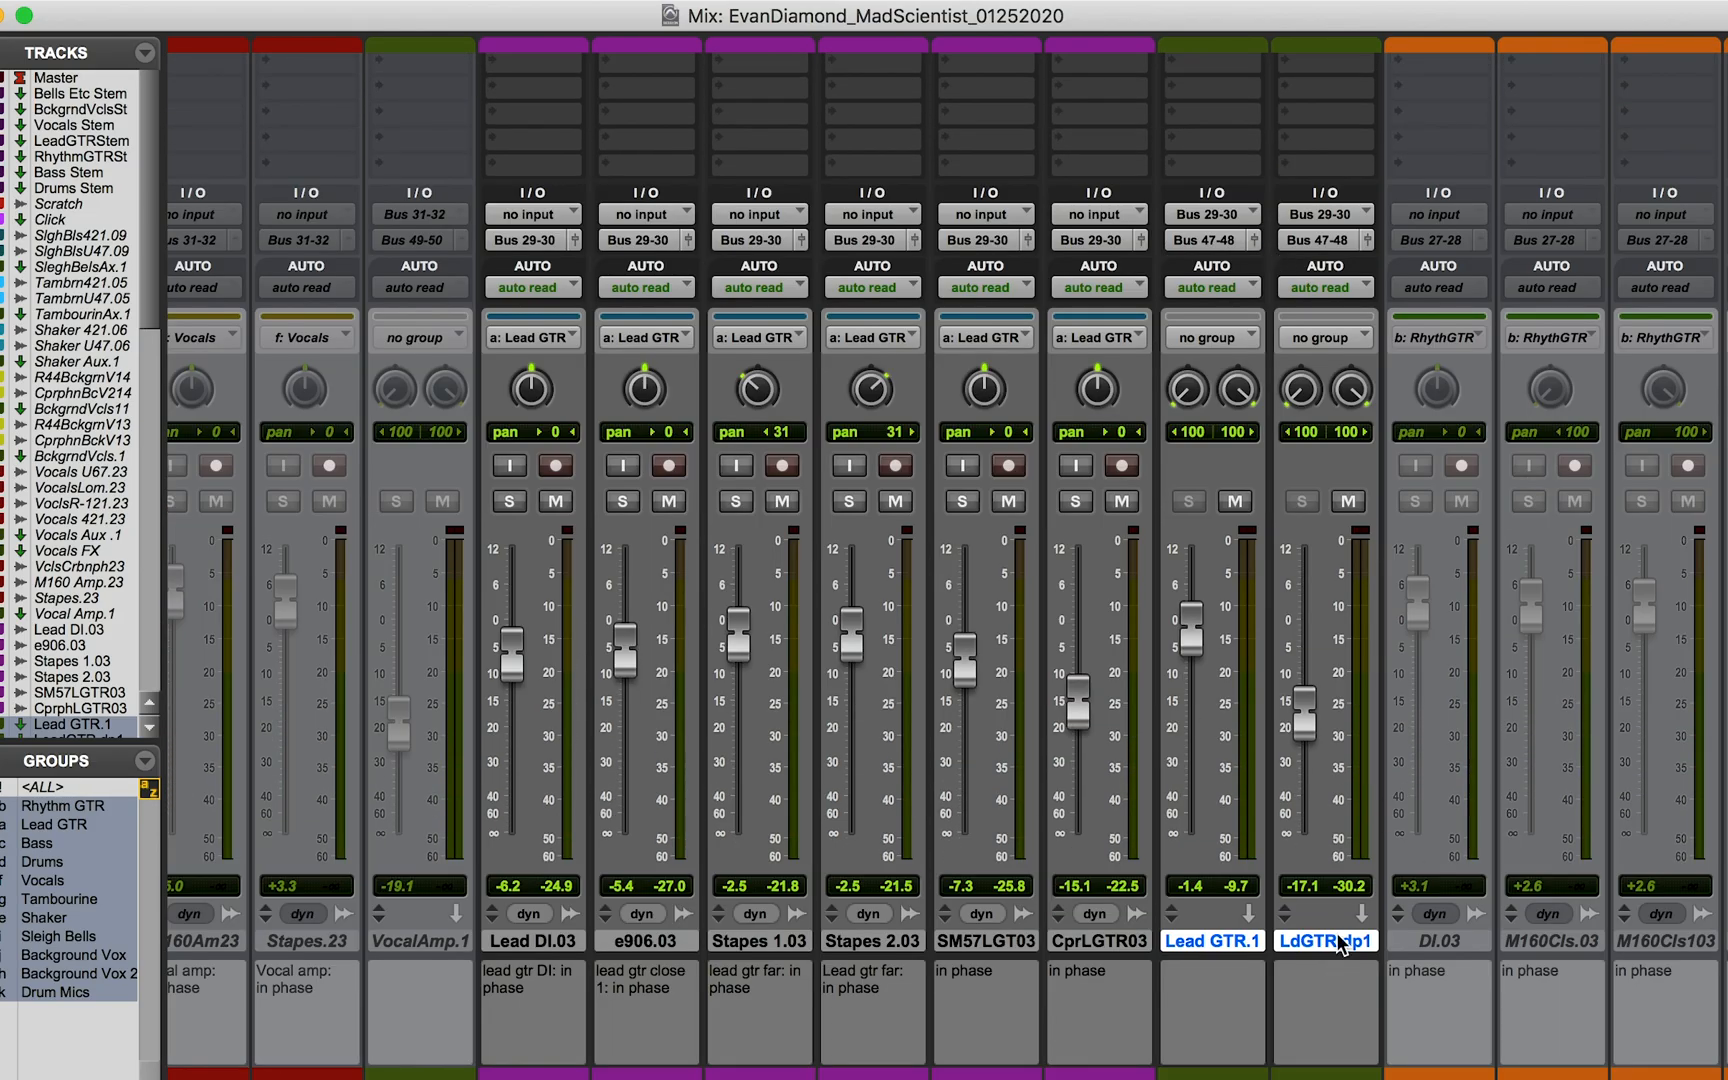
pyautogui.scroll(1, 1341, 939)
pyautogui.scroll(-1, 1342, 939)
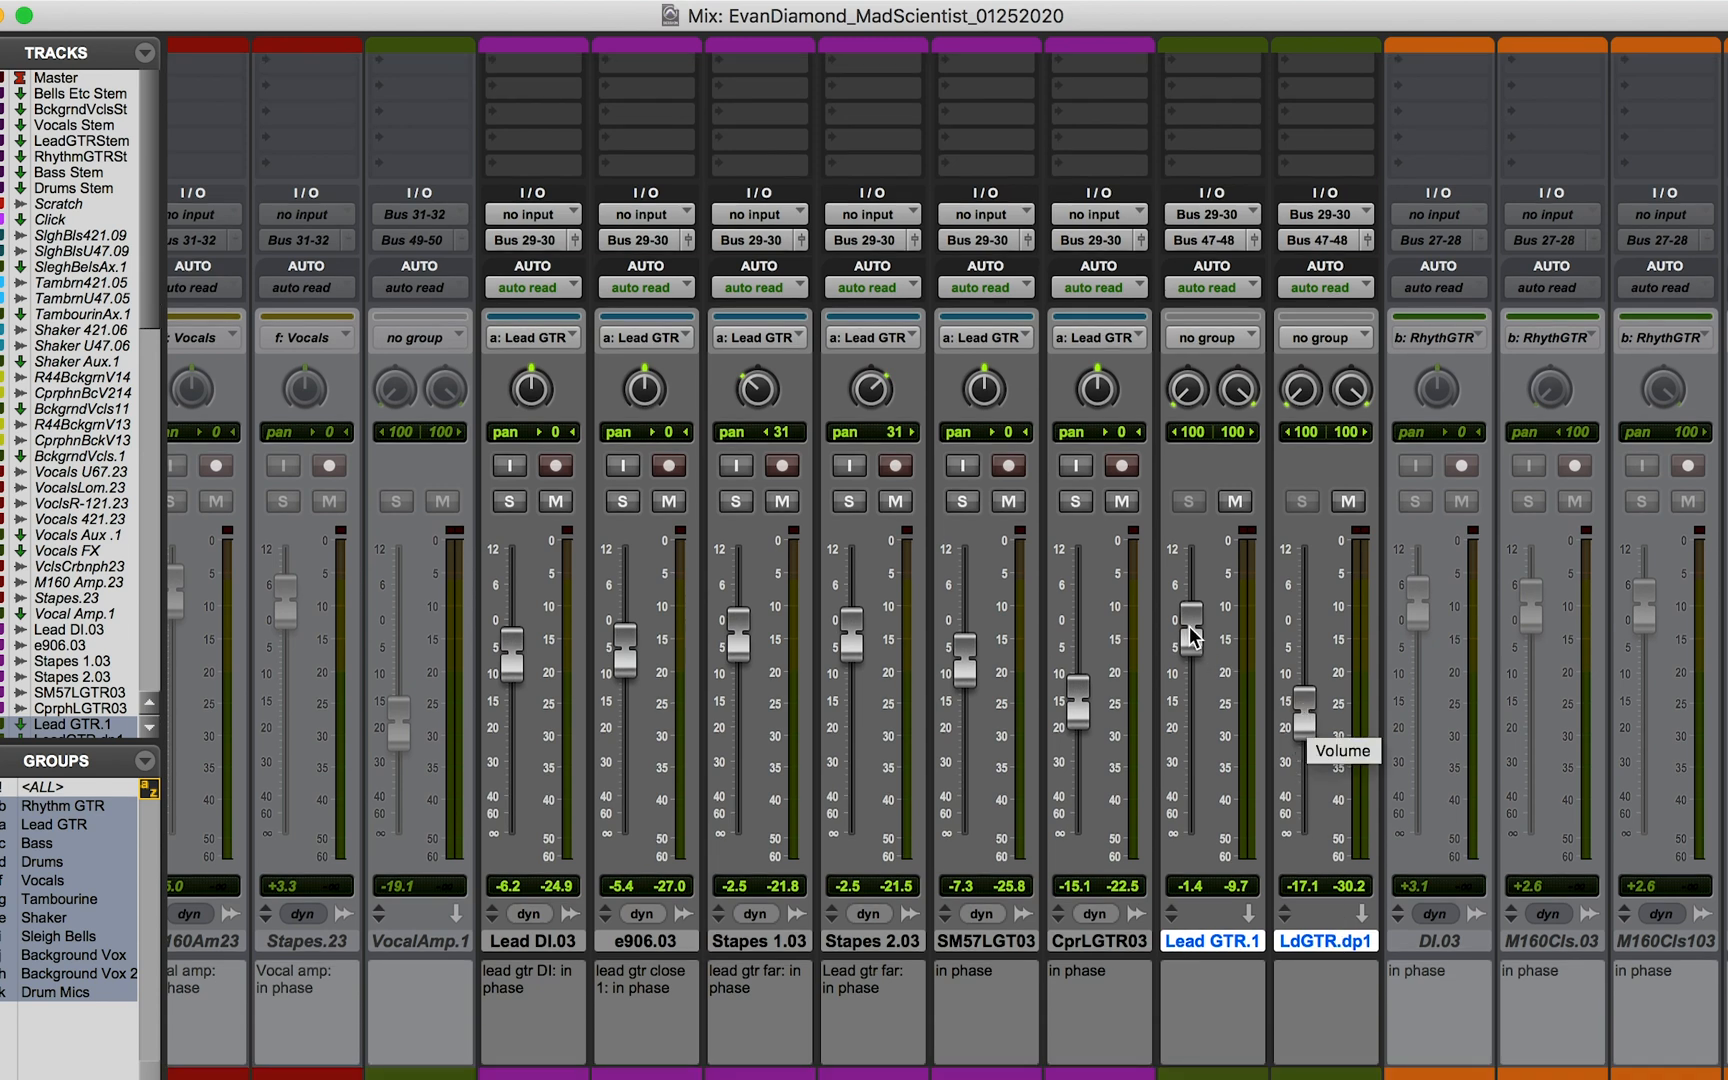
pyautogui.scroll(10, 1206, 595)
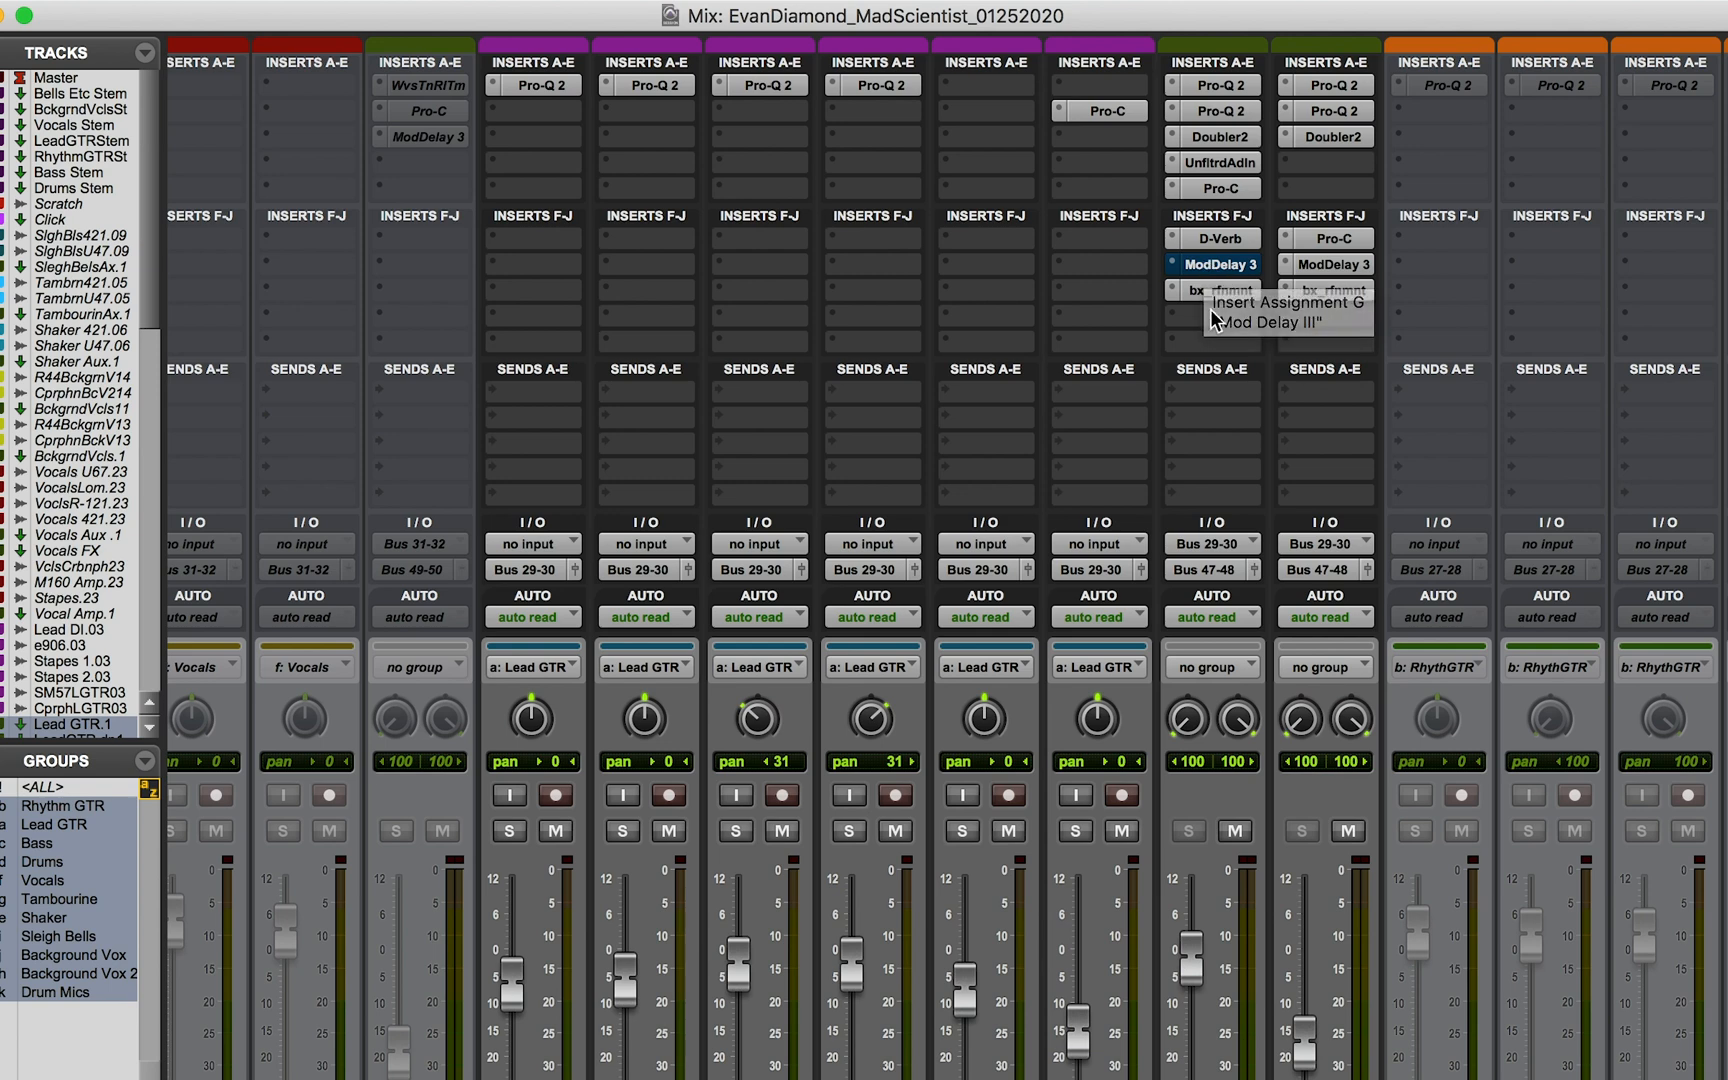
# Step: Examine the first Pro-Q 2 equalizer on Lead GTR.1 and on its duplicate channel, and close the plug-in window
pyautogui.click(1246, 90)
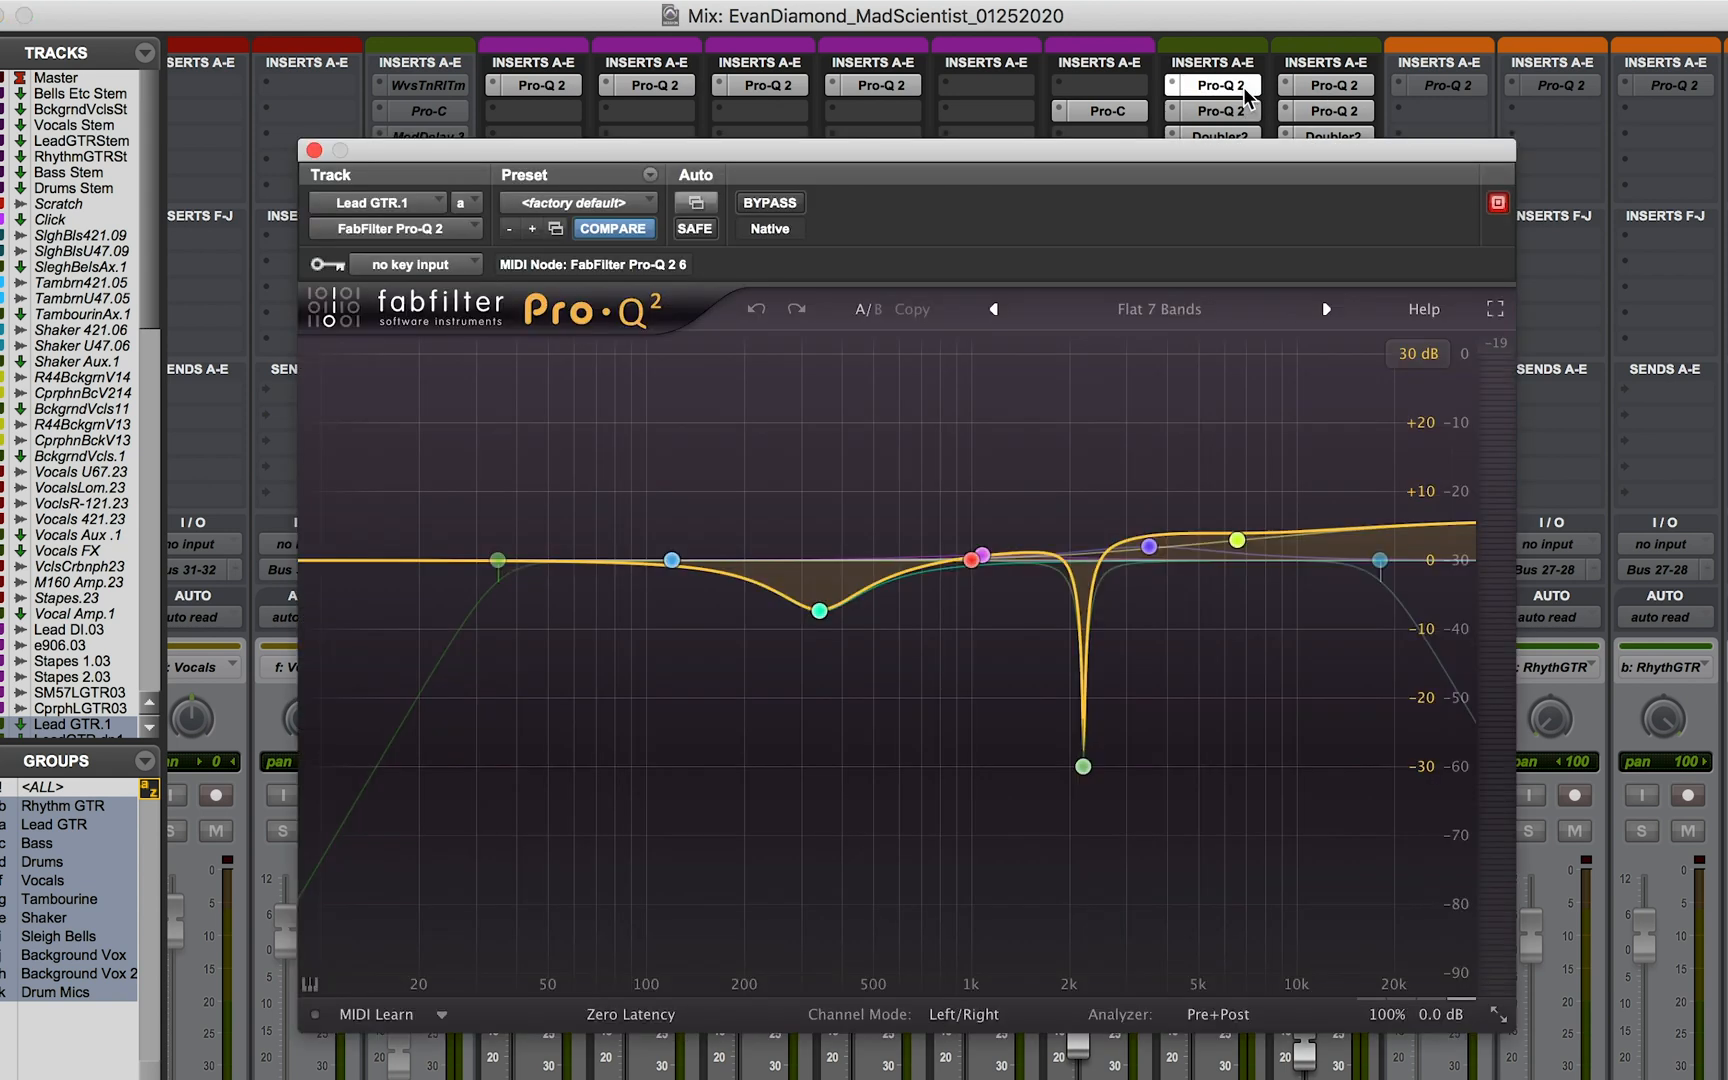
pyautogui.click(1340, 92)
pyautogui.click(1341, 98)
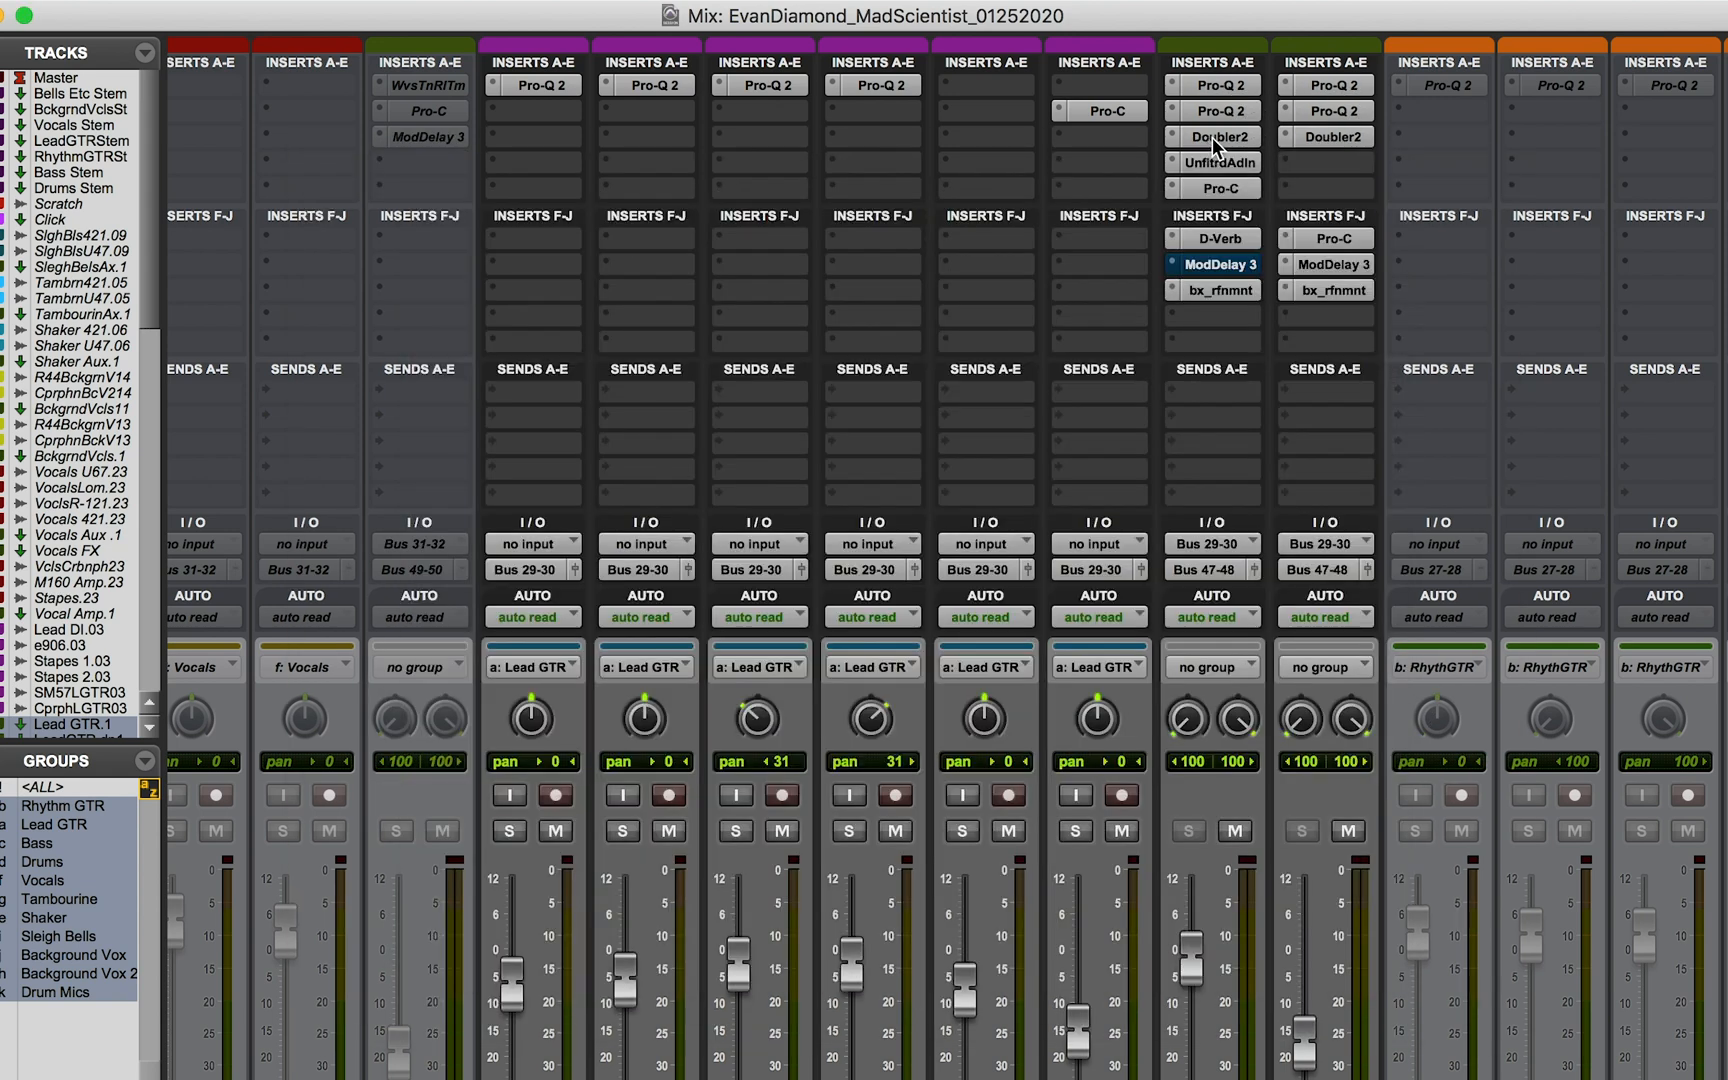
# Step: Examine the settings of Doubler2, Unfiltered Audio Indent and bx_refinement on Lead GTR.1, closing the plug-in windows
pyautogui.click(1212, 136)
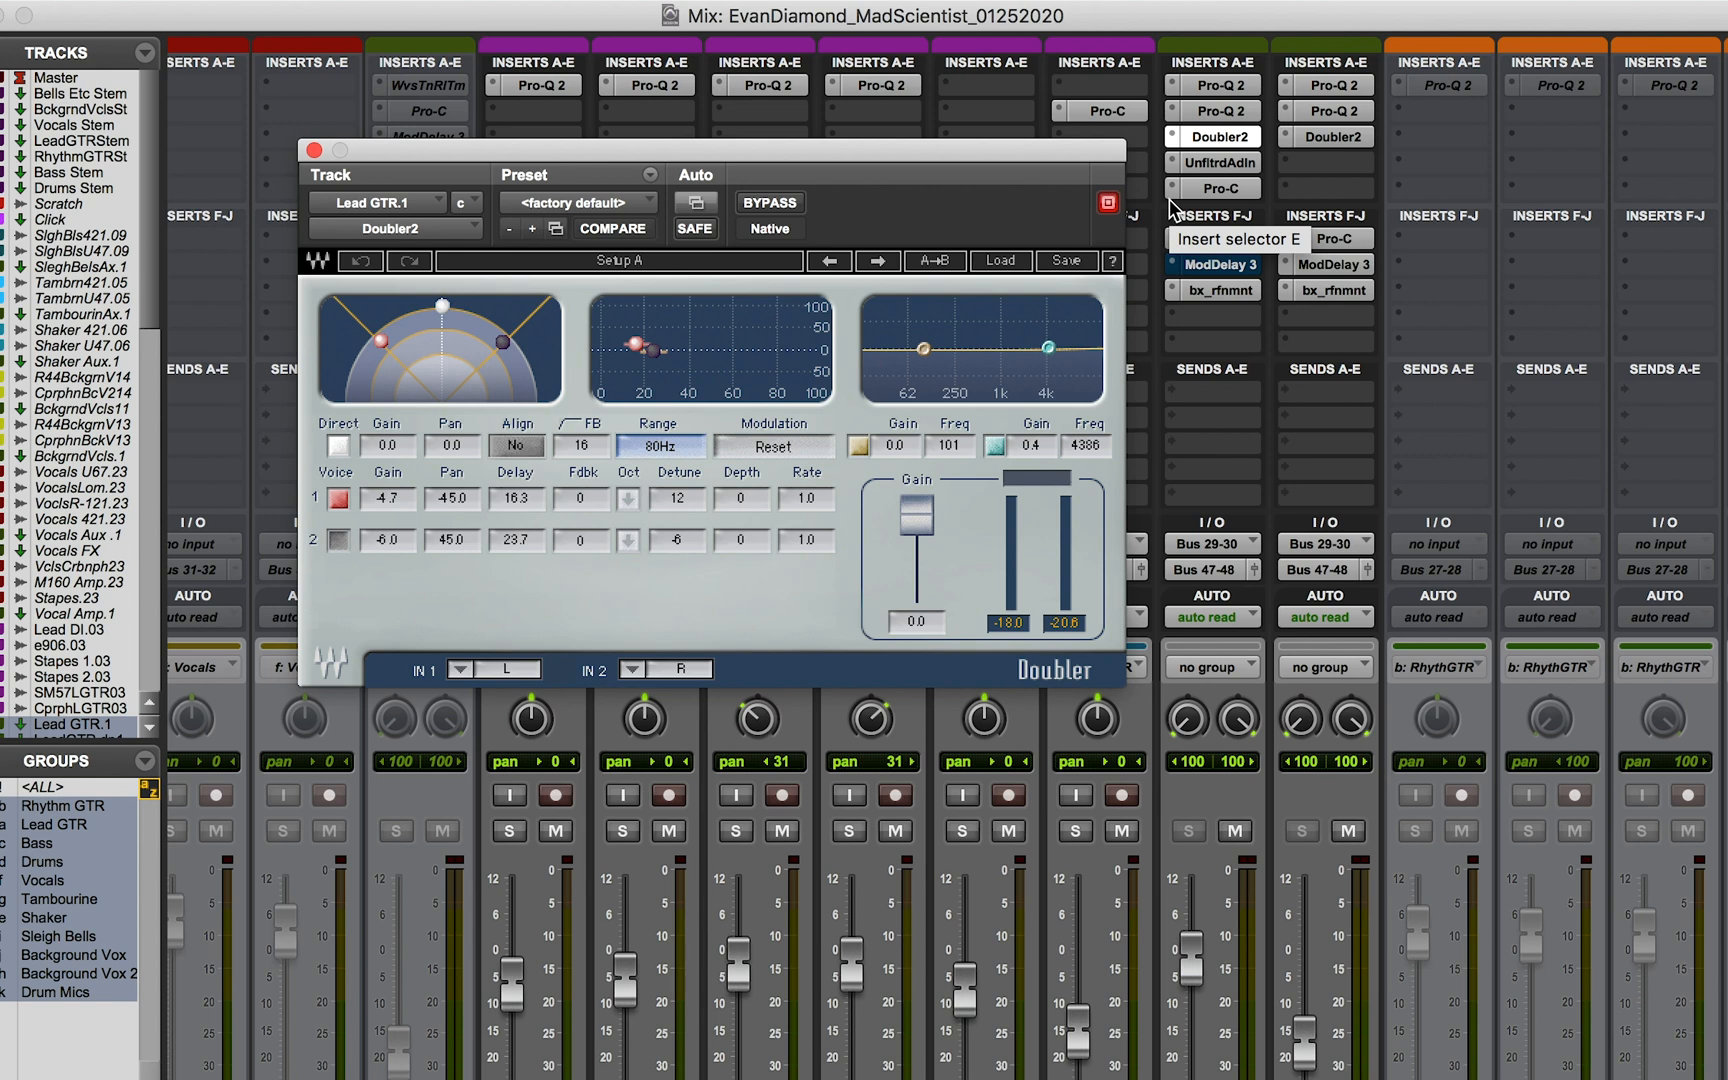
pyautogui.click(1216, 163)
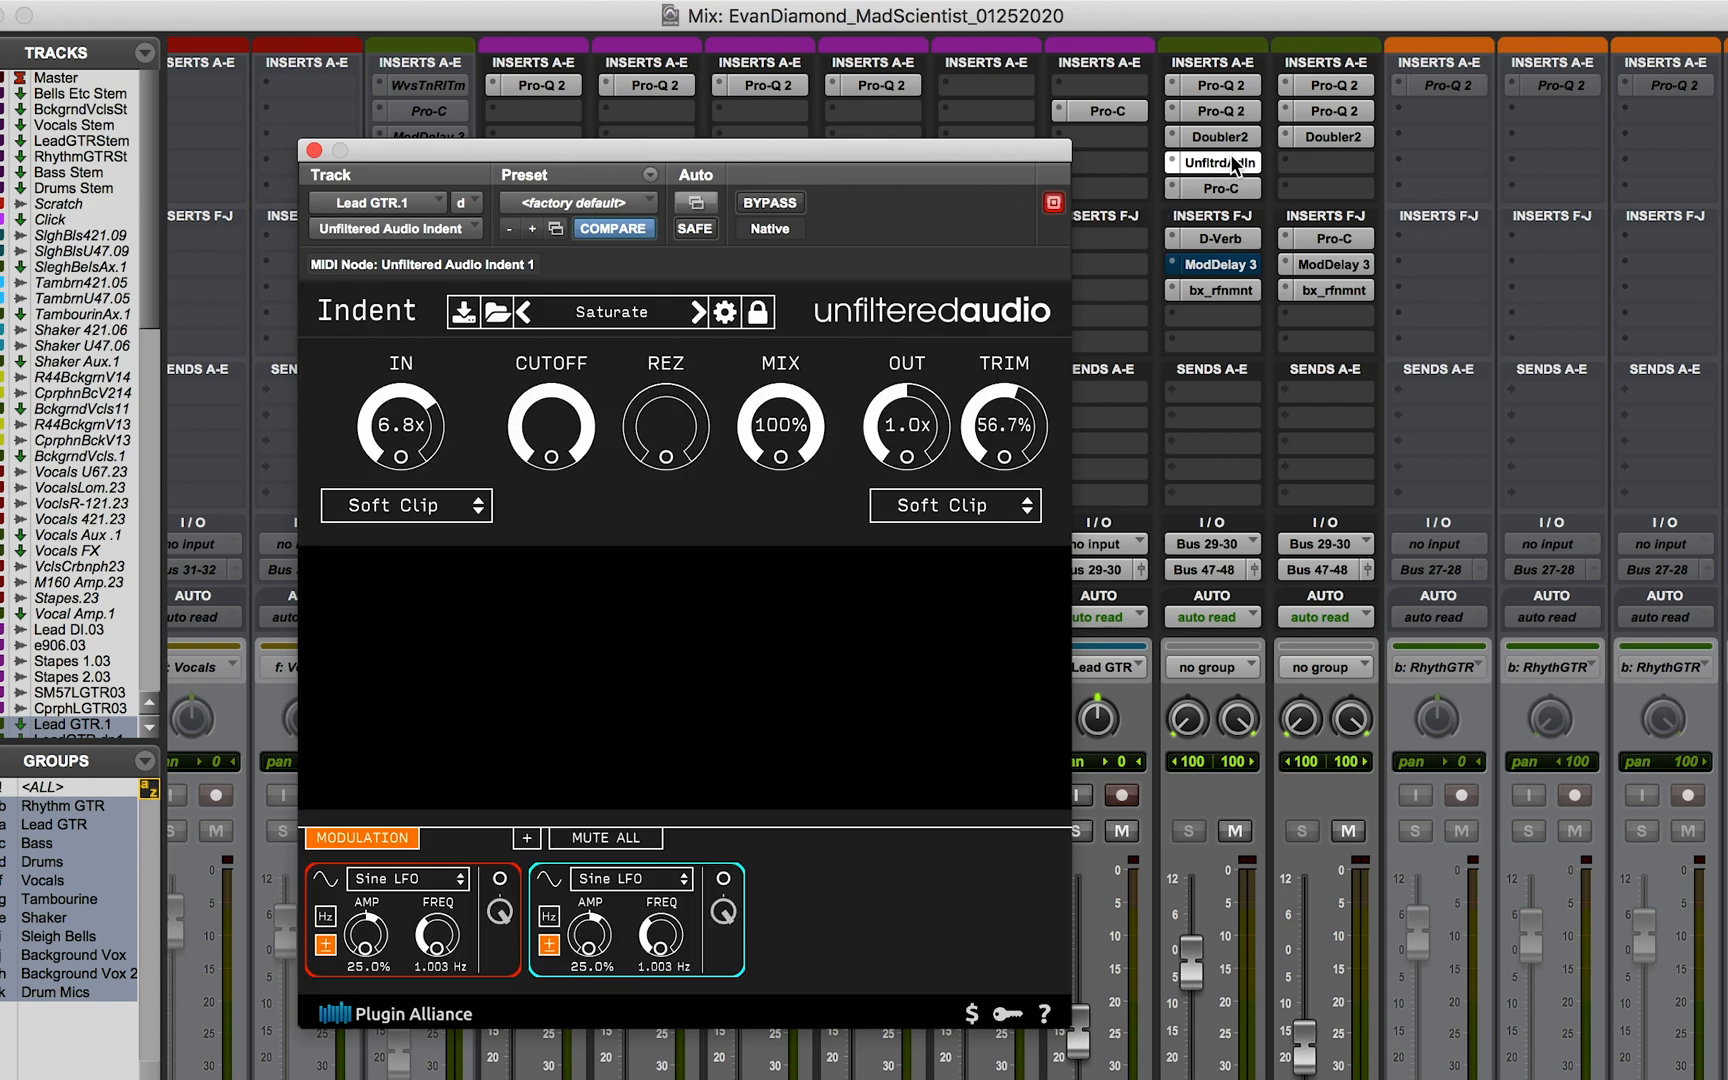
pyautogui.click(313, 151)
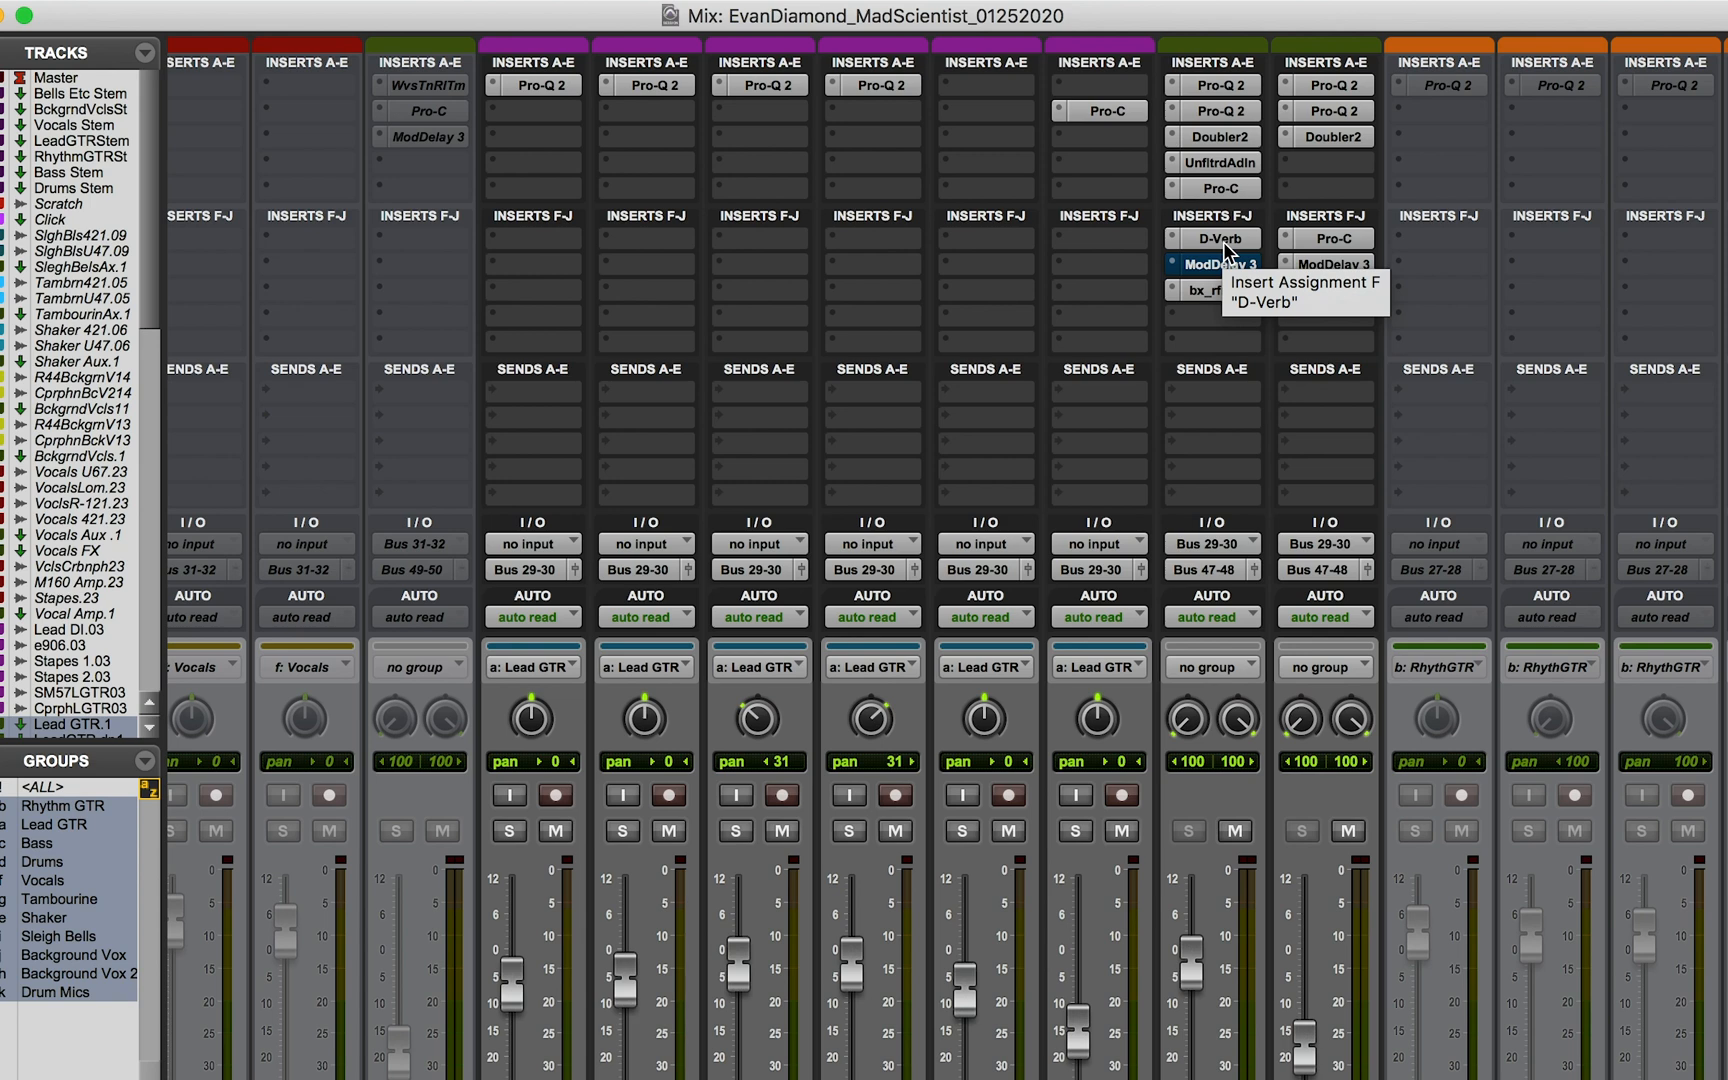
pyautogui.click(1224, 292)
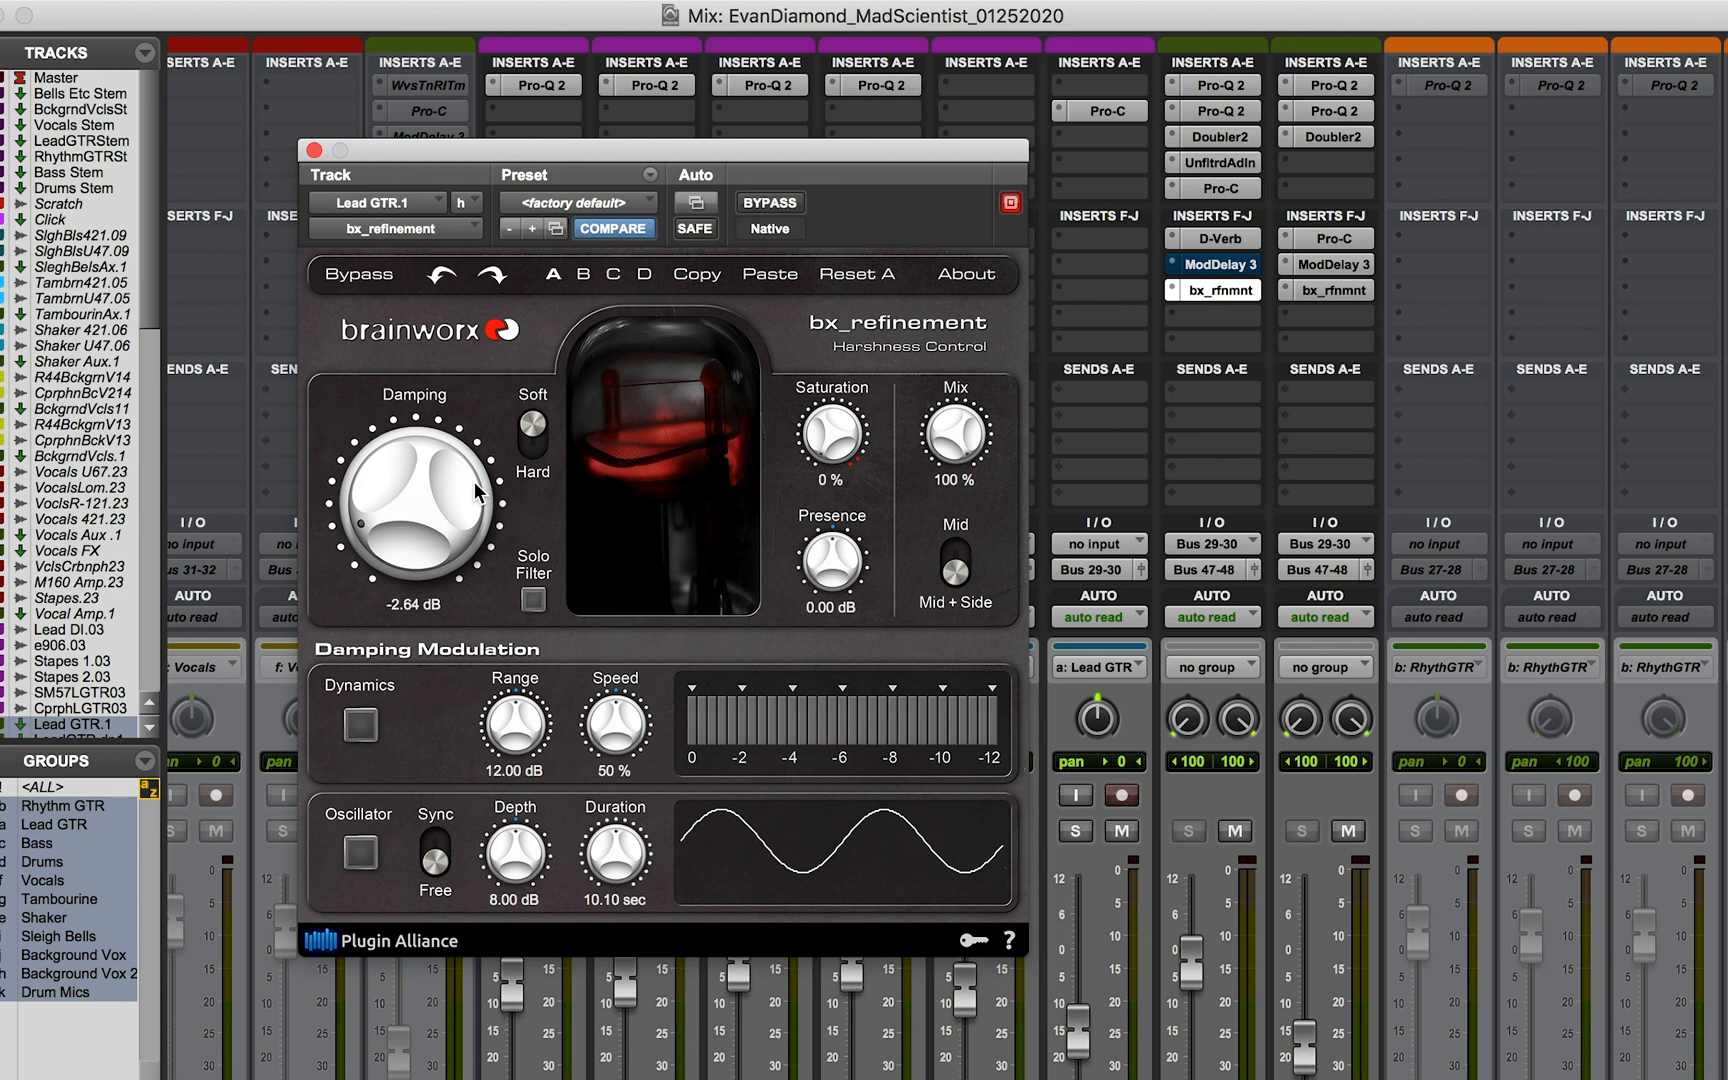
pyautogui.click(314, 150)
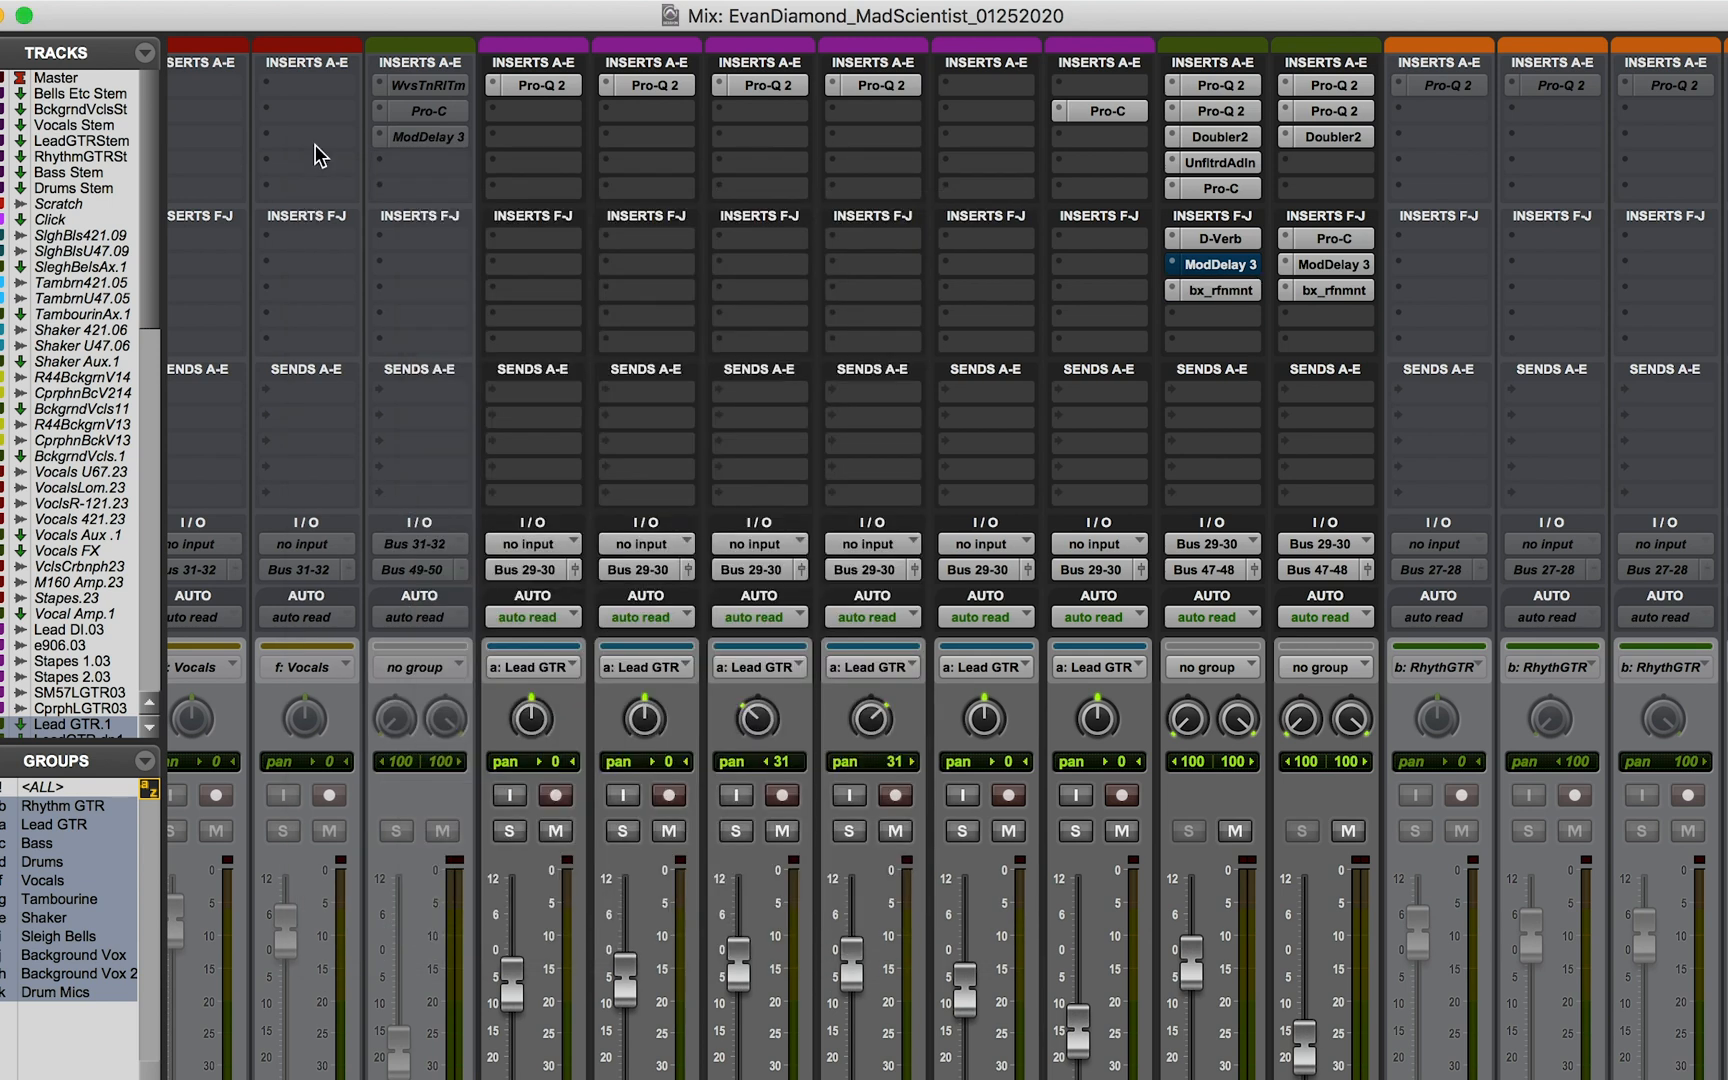
# Step: Select the Lead GTR.1 passage from about 3:58.7 to 4:20.6 in the Edit window
pyautogui.press('super+equal')
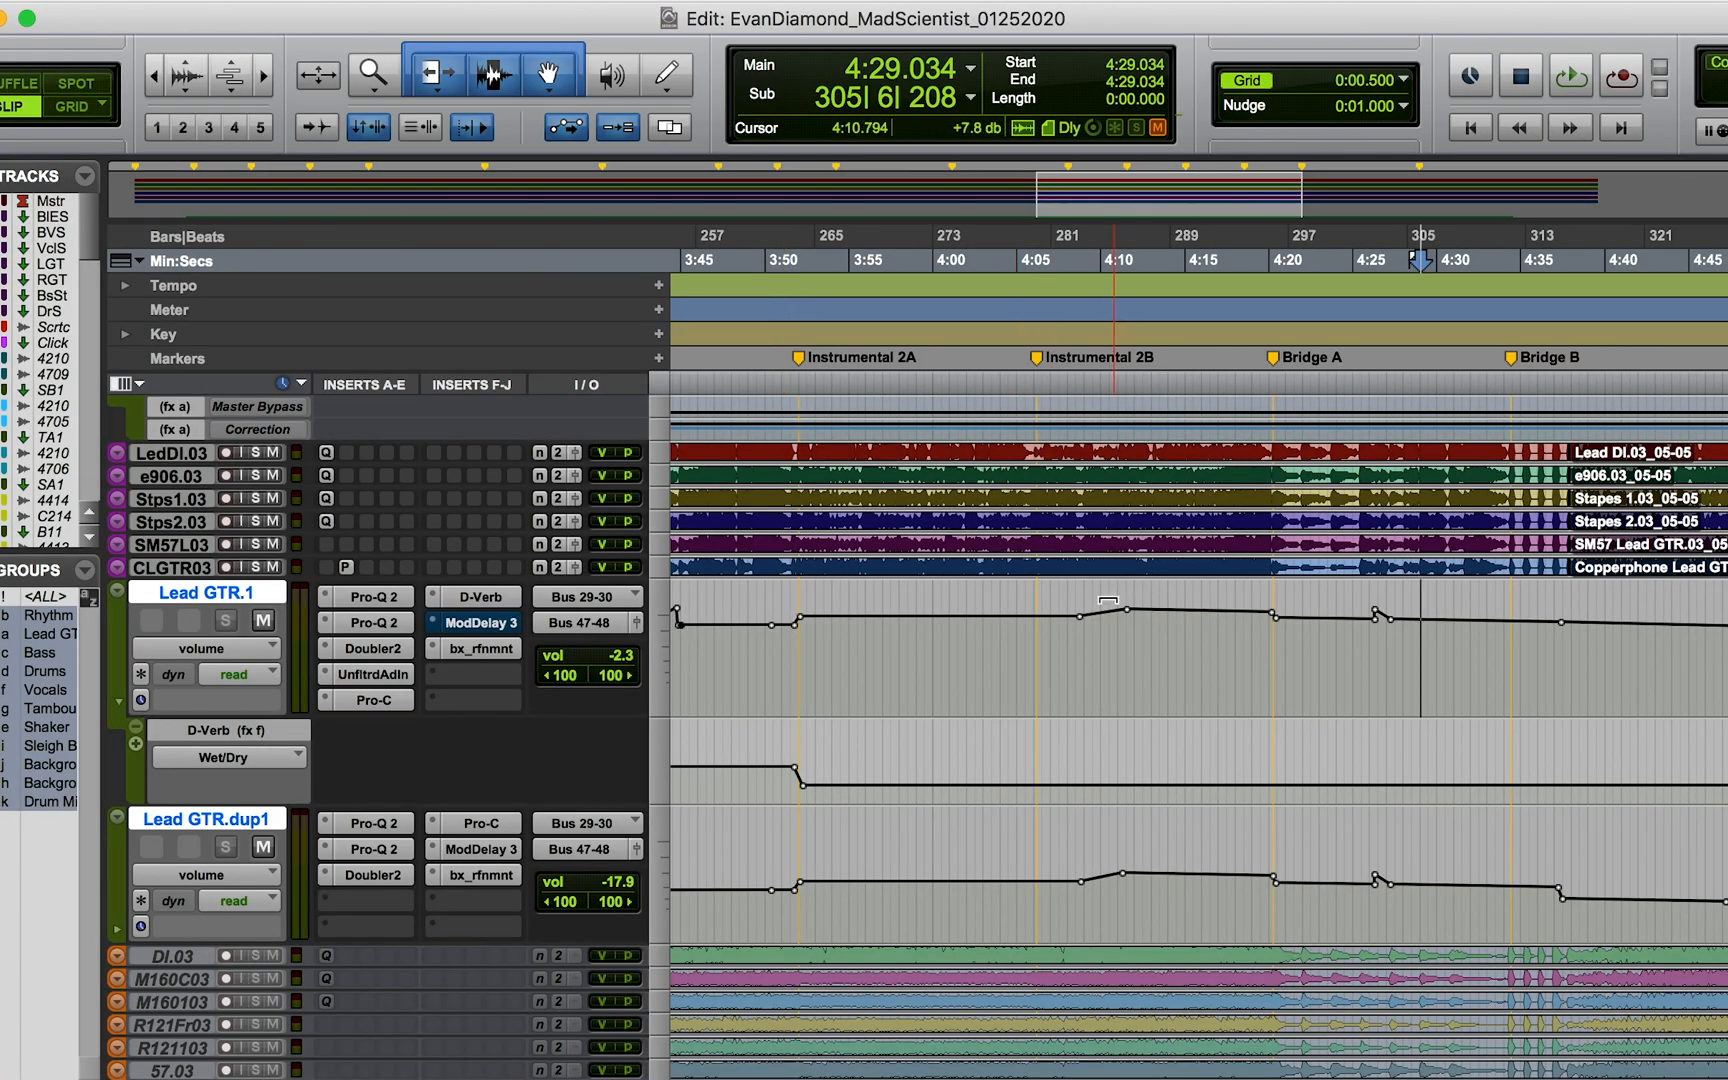
pyautogui.moveTo(910, 630); pyautogui.dragTo(1278, 636)
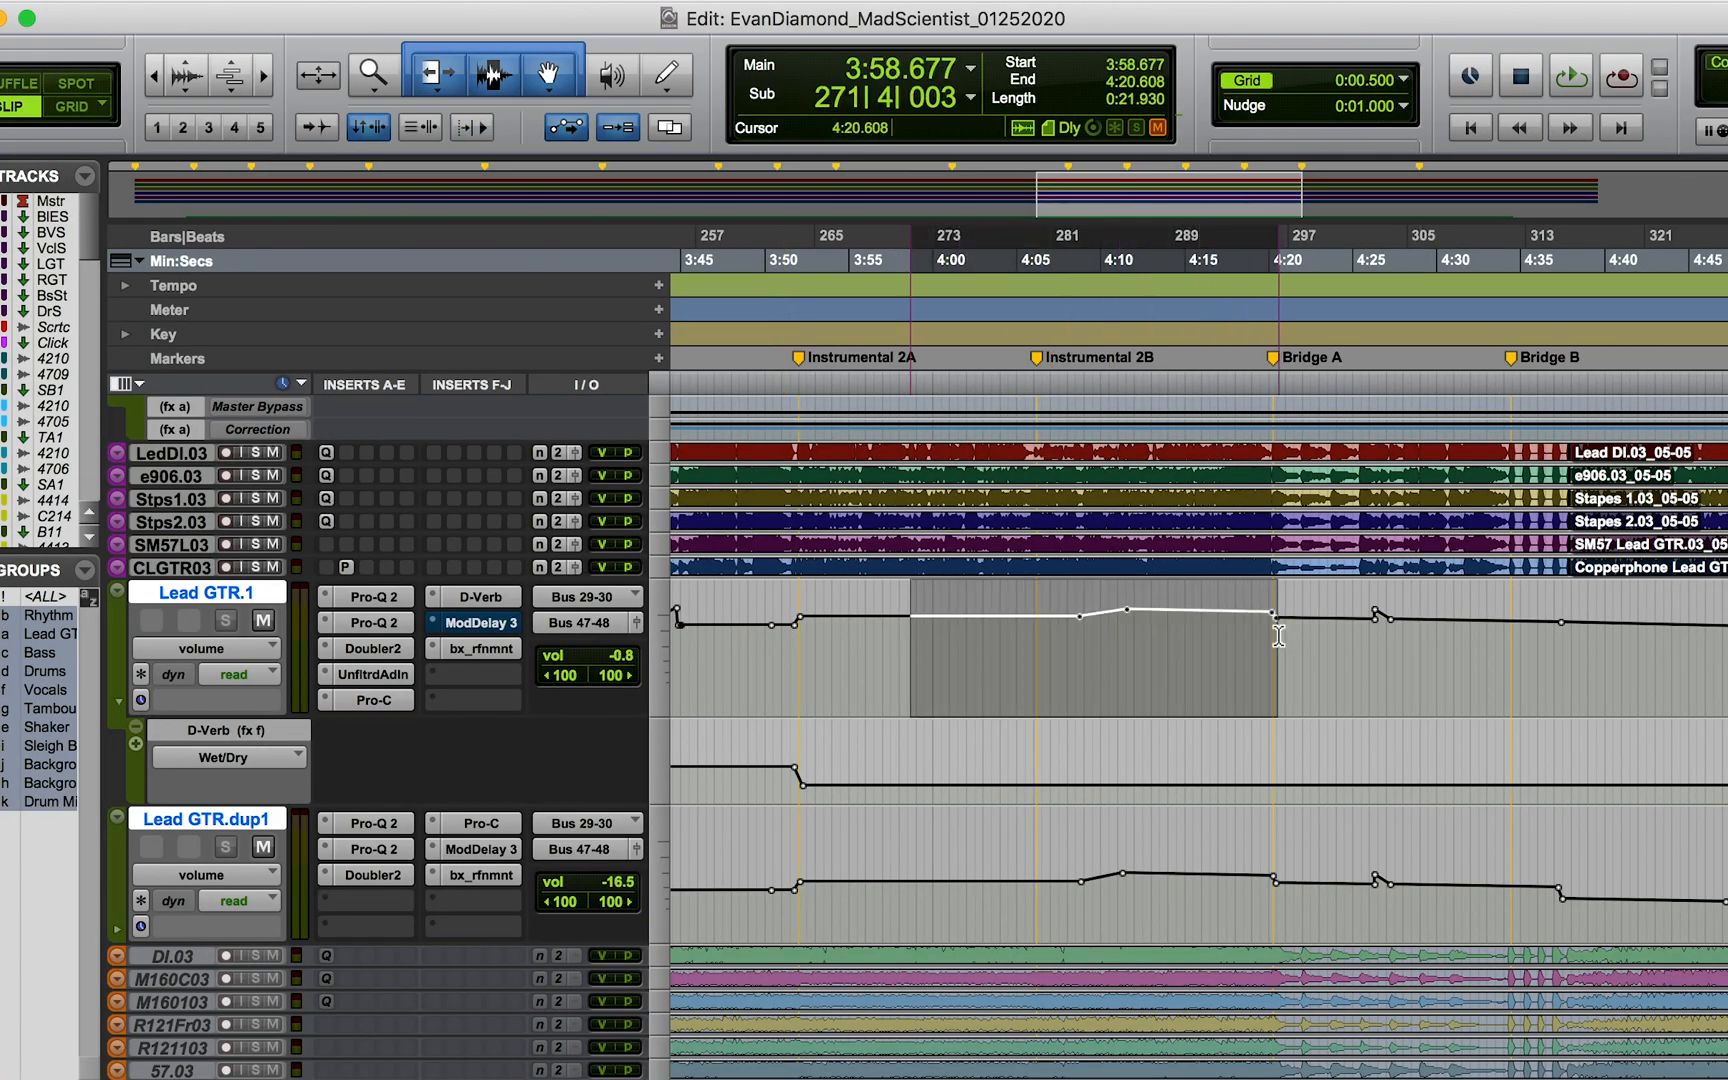
pyautogui.hotkey('shift', '/')
# Step: In the Mix window, bypass bx_refinement, D-Verb, Unfiltered Audio Indent and Doubler2 on Lead GTR.1, keeping Pro-C active
pyautogui.press('super+equal')
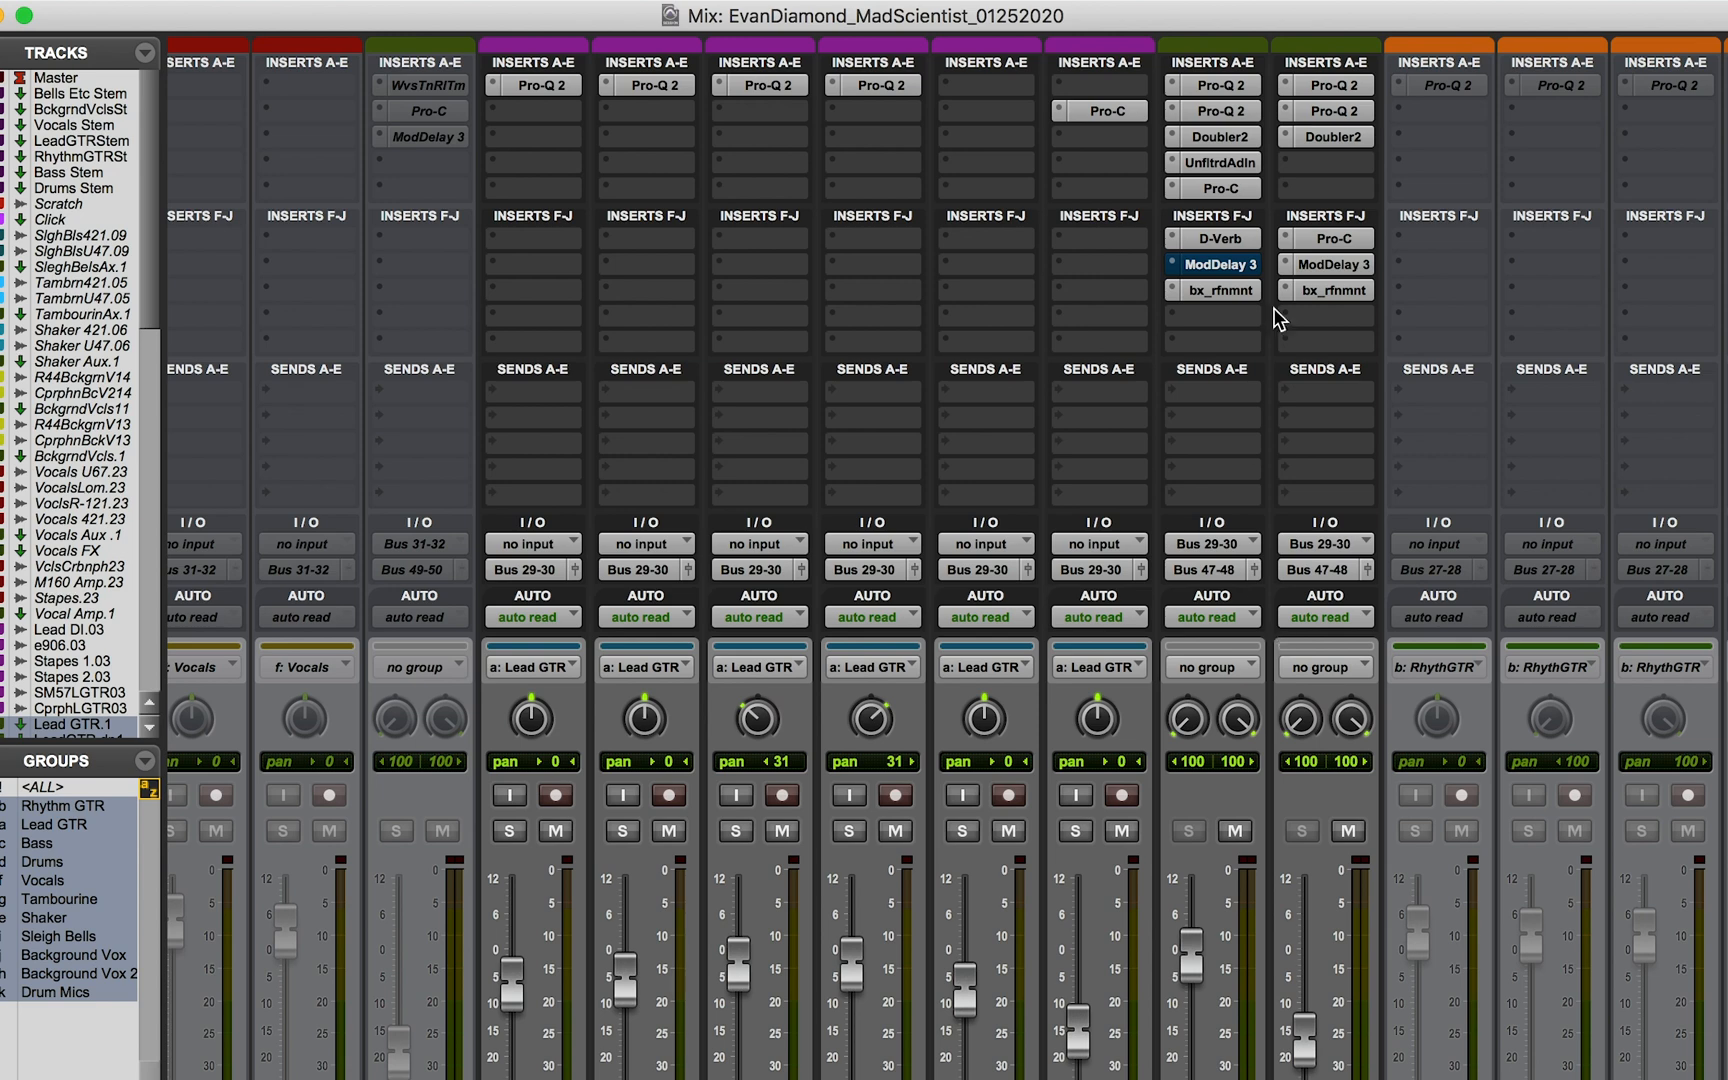
pyautogui.keyDown('super'); pyautogui.click(1216, 291); pyautogui.keyUp('super')
pyautogui.keyDown('super'); pyautogui.click(1220, 240); pyautogui.keyUp('super')
pyautogui.keyDown('super'); pyautogui.click(1220, 189); pyautogui.keyUp('super')
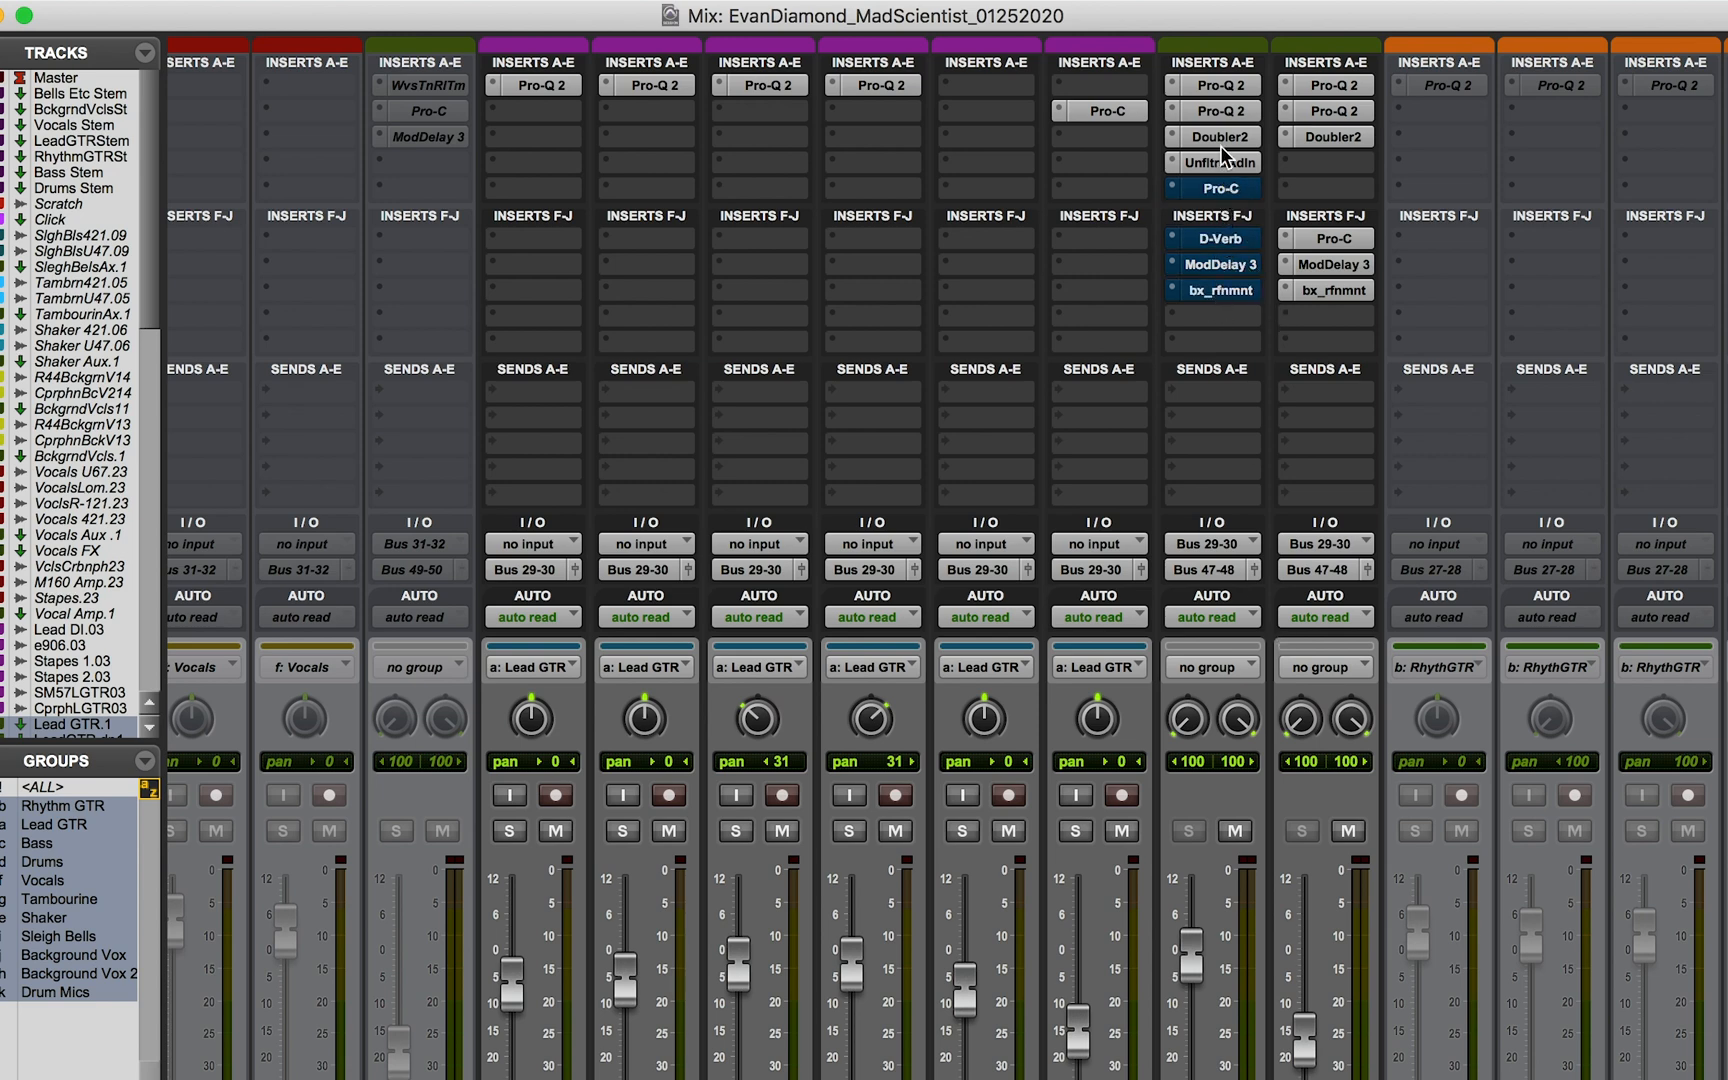
pyautogui.keyDown('super'); pyautogui.click(1220, 162); pyautogui.keyUp('super')
pyautogui.keyDown('super'); pyautogui.click(1220, 137); pyautogui.keyUp('super')
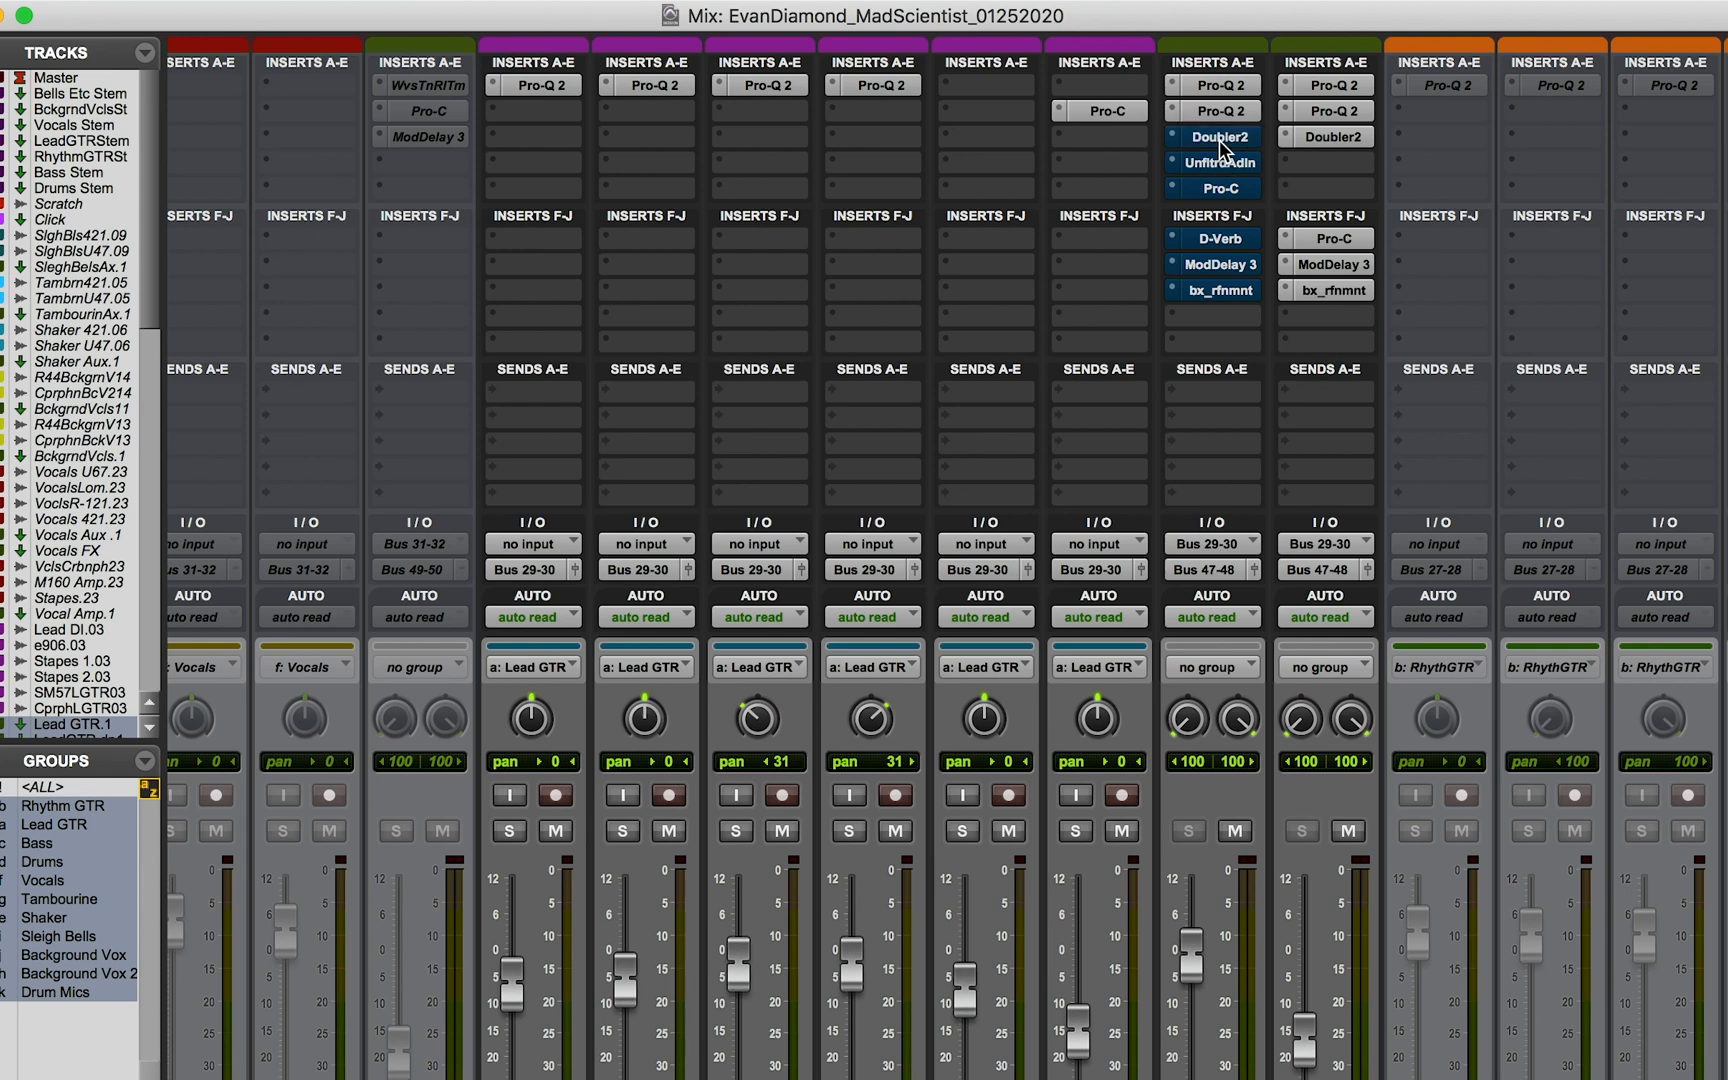
pyautogui.keyDown('super'); pyautogui.click(1220, 189); pyautogui.keyUp('super')
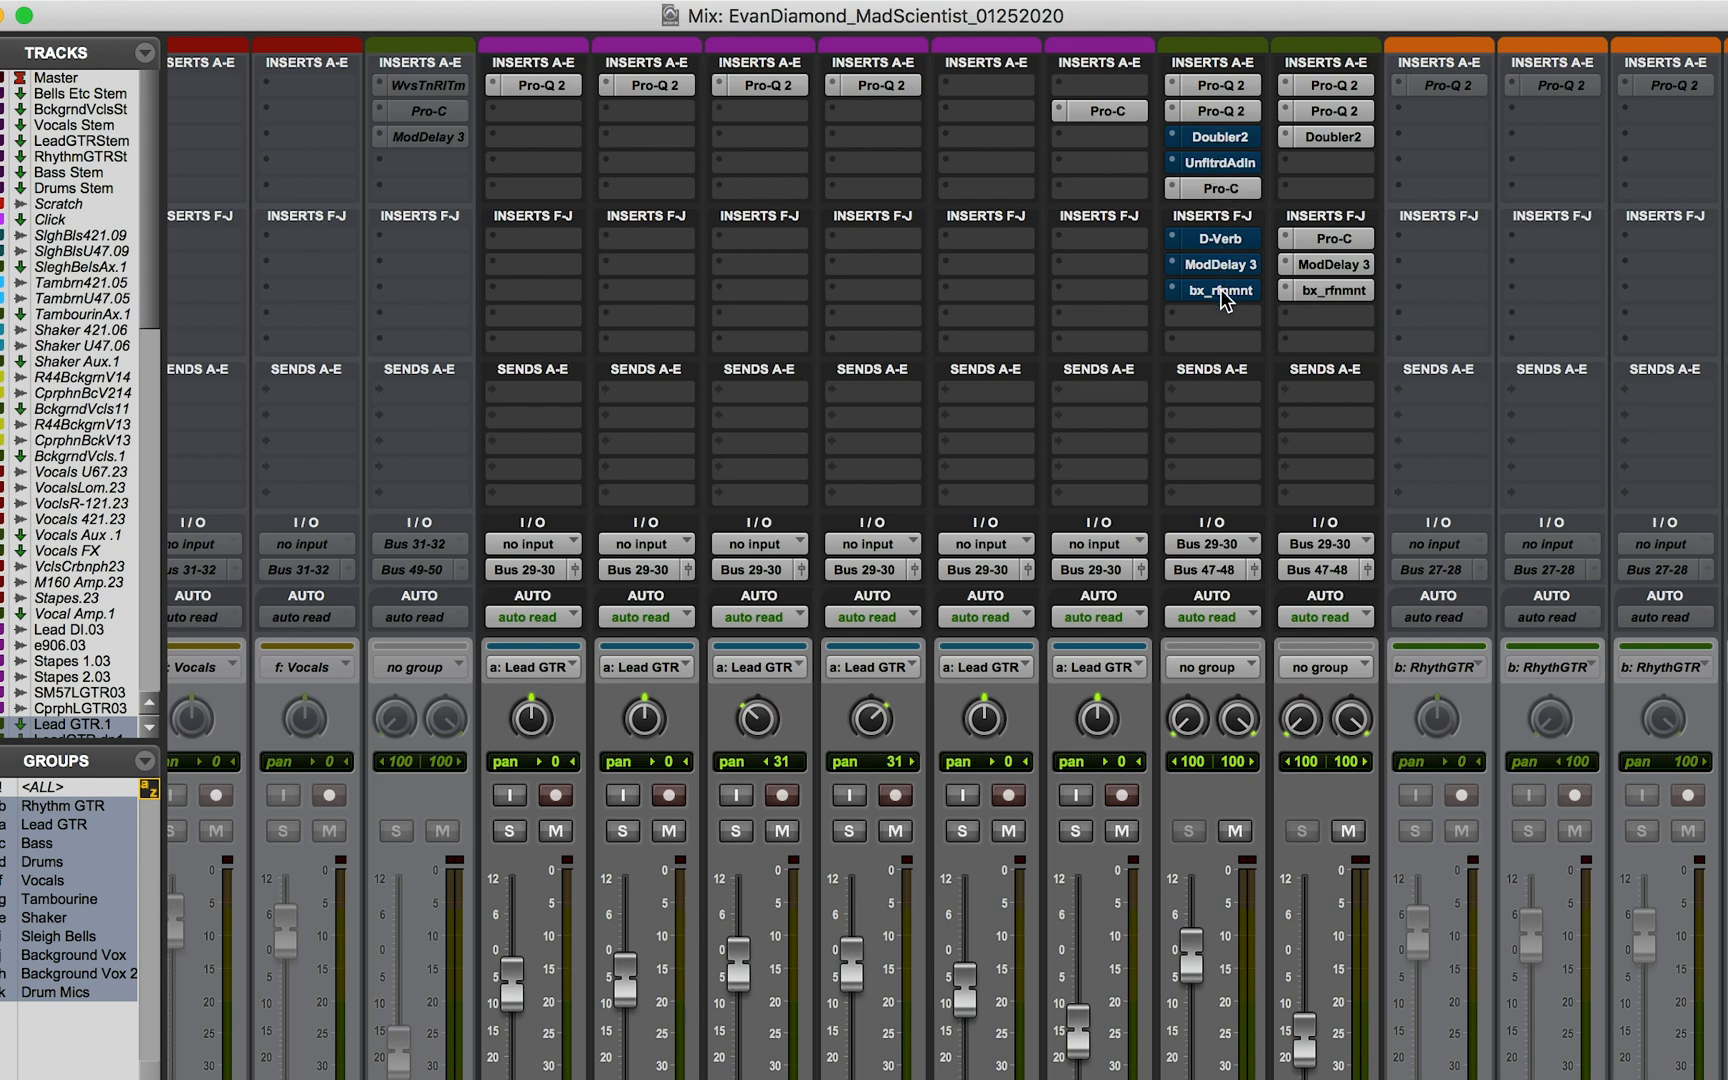
# Step: Compare Lead GTR.1 with and without Doubler2 during playback, ending with Doubler2 active
pyautogui.keyDown('super'); pyautogui.click(1228, 137); pyautogui.keyUp('super')
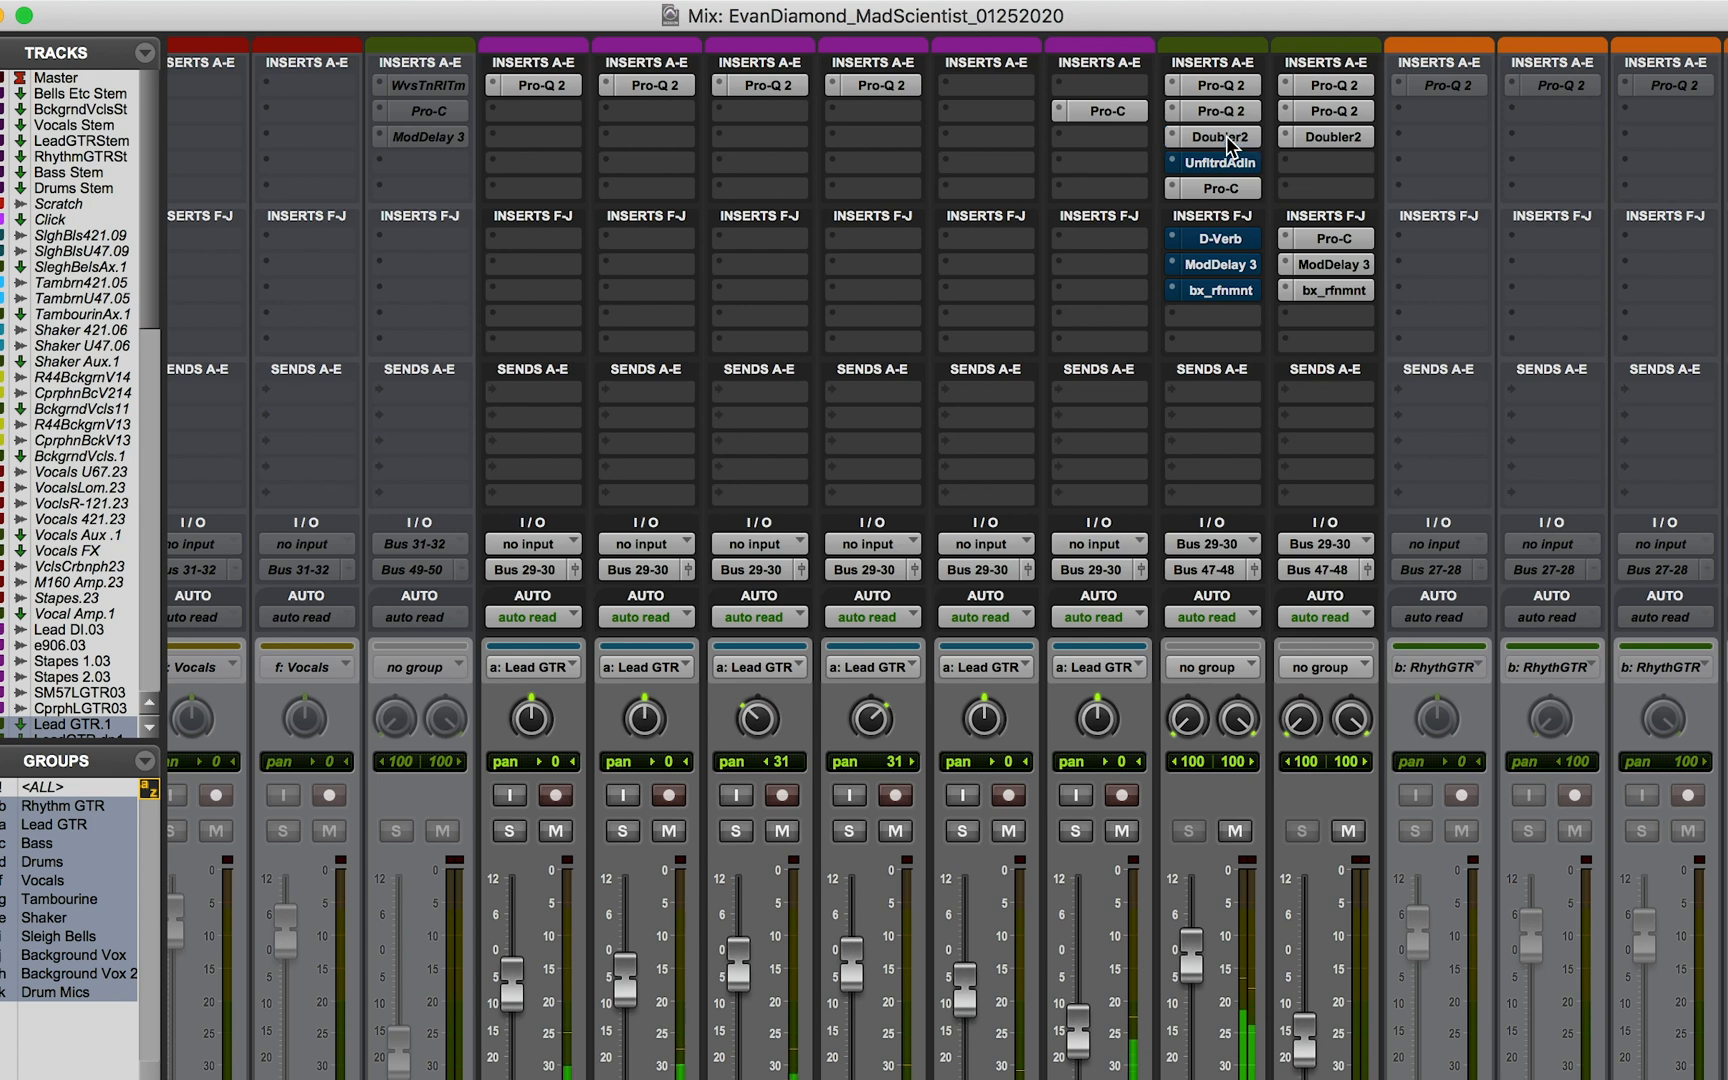
pyautogui.keyDown('super'); pyautogui.click(1228, 137); pyautogui.keyUp('super')
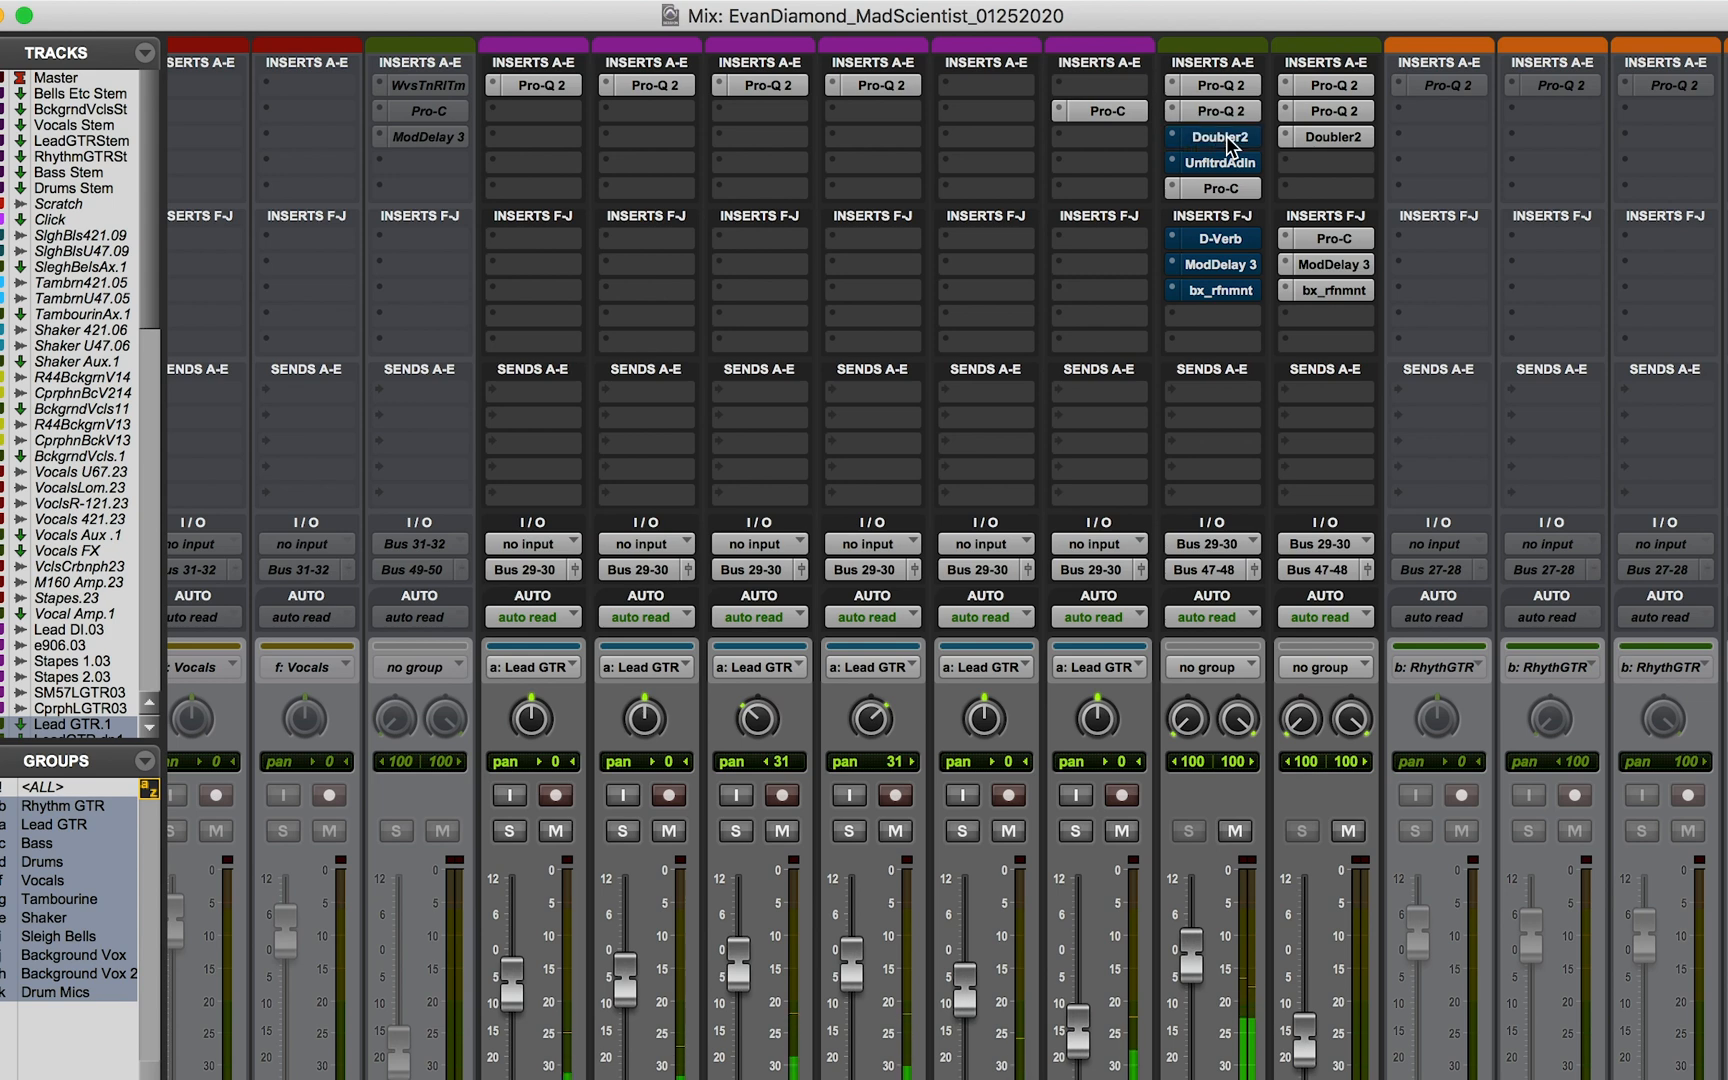
pyautogui.keyDown('super'); pyautogui.click(1228, 137); pyautogui.keyUp('super')
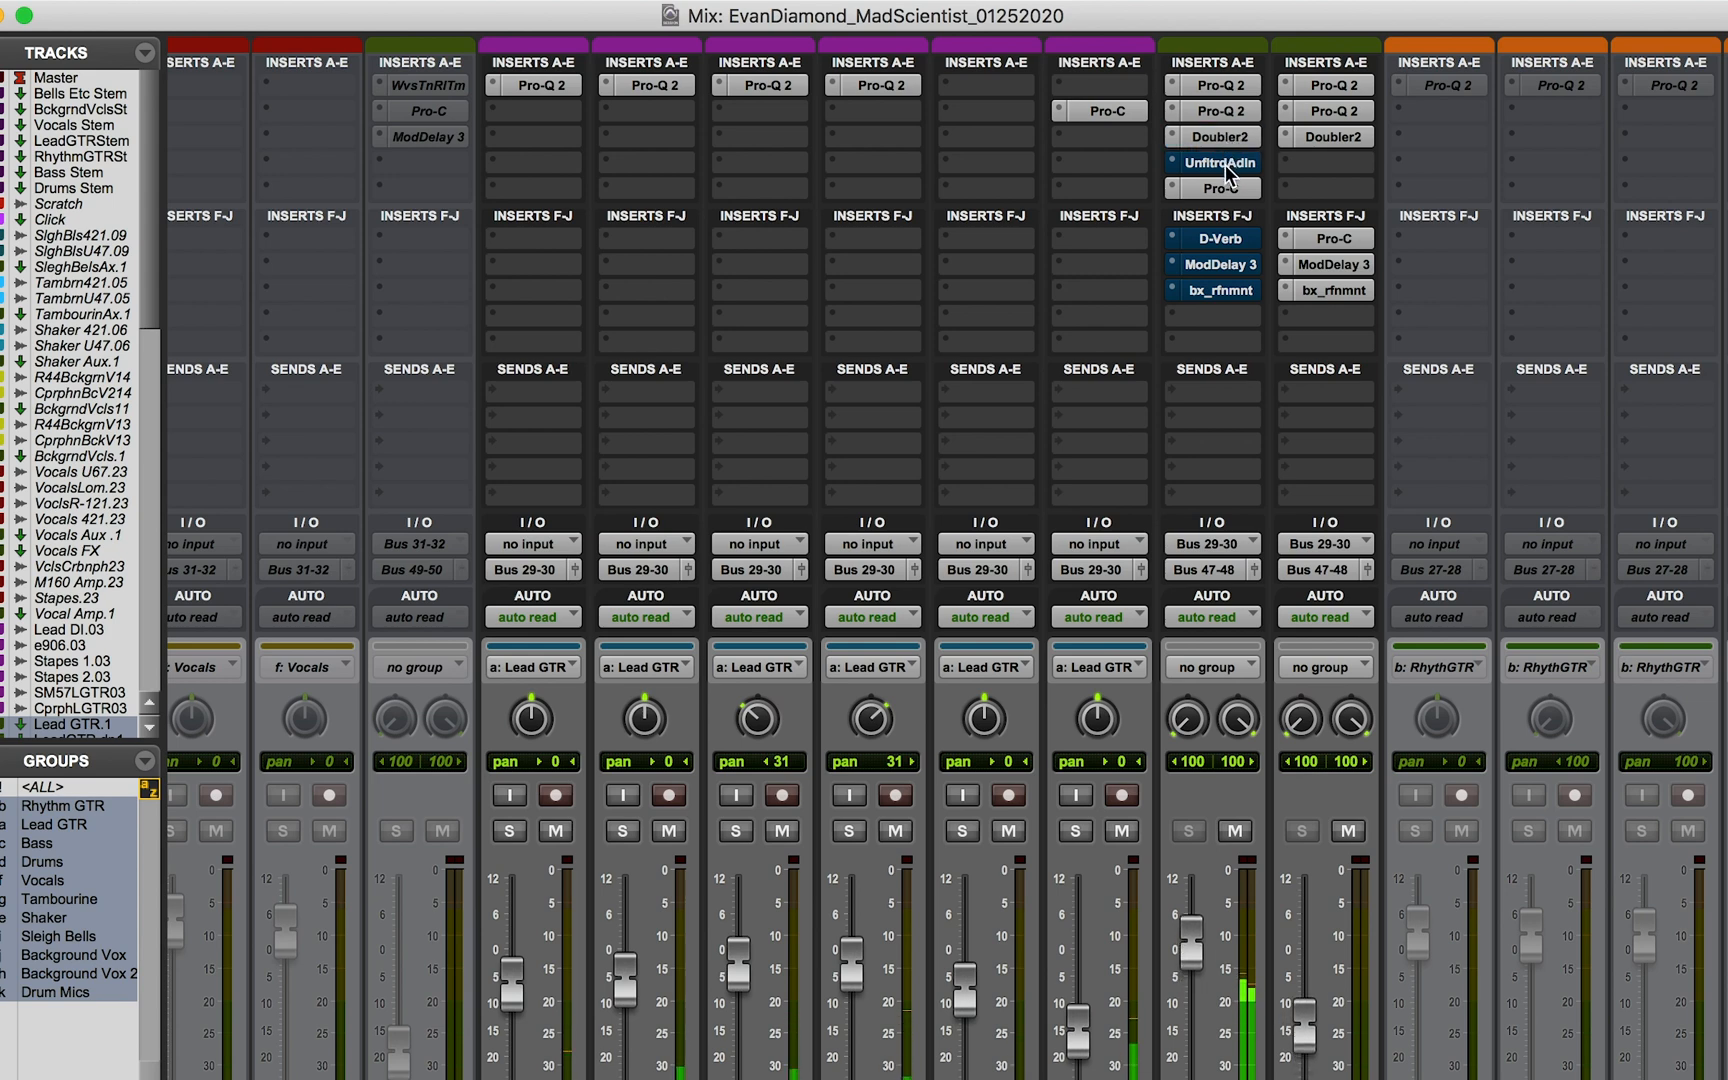
# Step: Compare Lead GTR.1 with and without Unfiltered Audio Indent during playback, ending with the saturation plug-in active
pyautogui.keyDown('super'); pyautogui.click(1227, 168); pyautogui.keyUp('super')
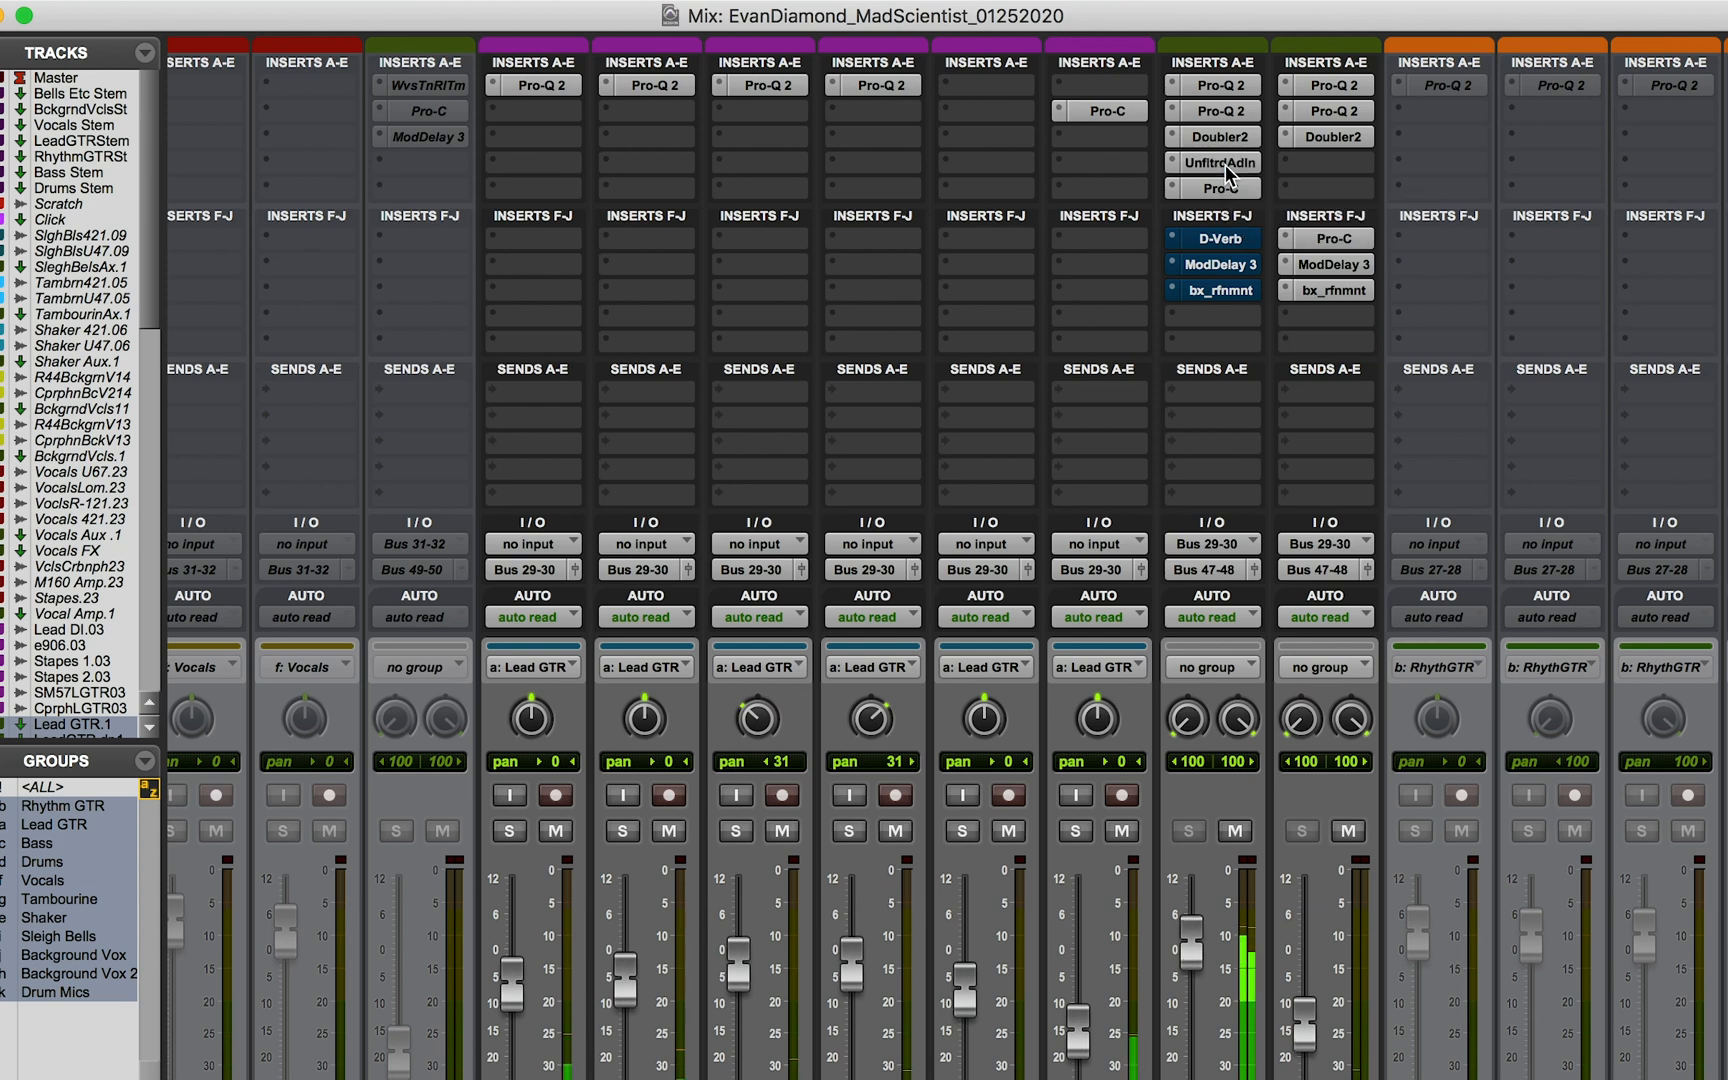
pyautogui.keyDown('super'); pyautogui.click(1227, 166); pyautogui.keyUp('super')
pyautogui.keyDown('super'); pyautogui.click(1227, 166); pyautogui.keyUp('super')
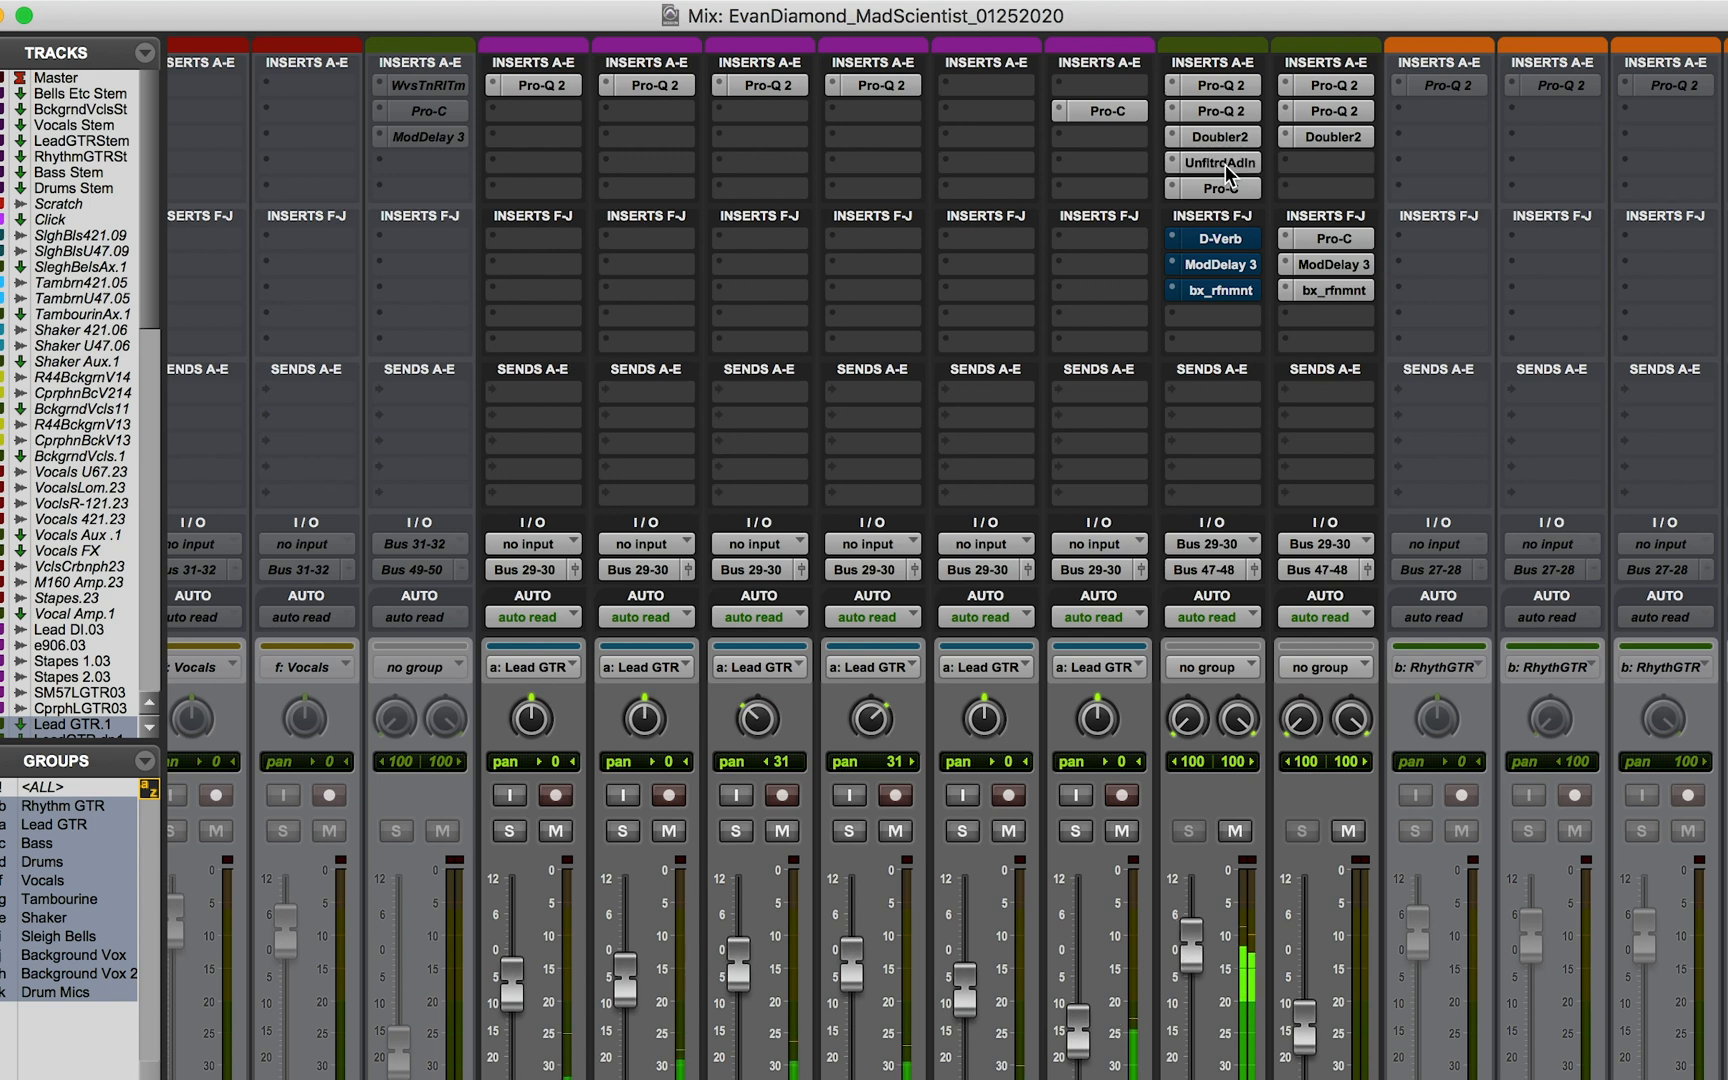
pyautogui.keyDown('super'); pyautogui.click(1227, 168); pyautogui.keyUp('super')
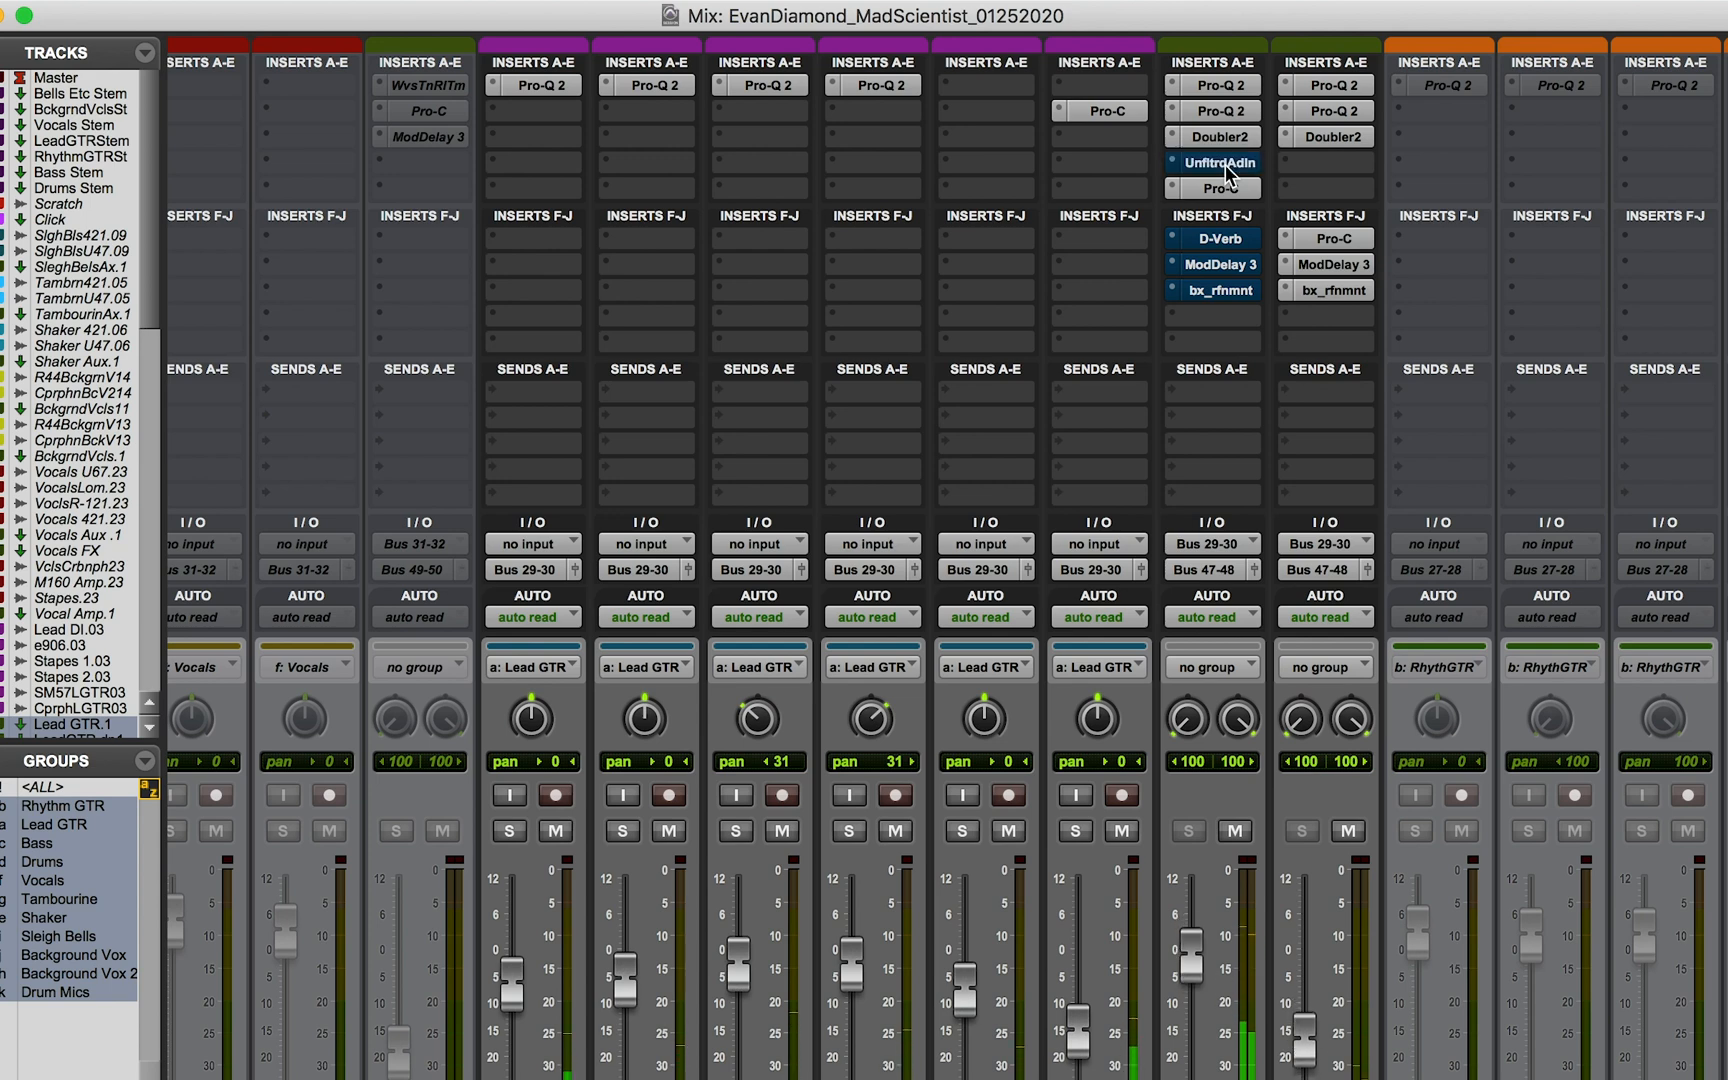
pyautogui.keyDown('super'); pyautogui.click(1227, 168); pyautogui.keyUp('super')
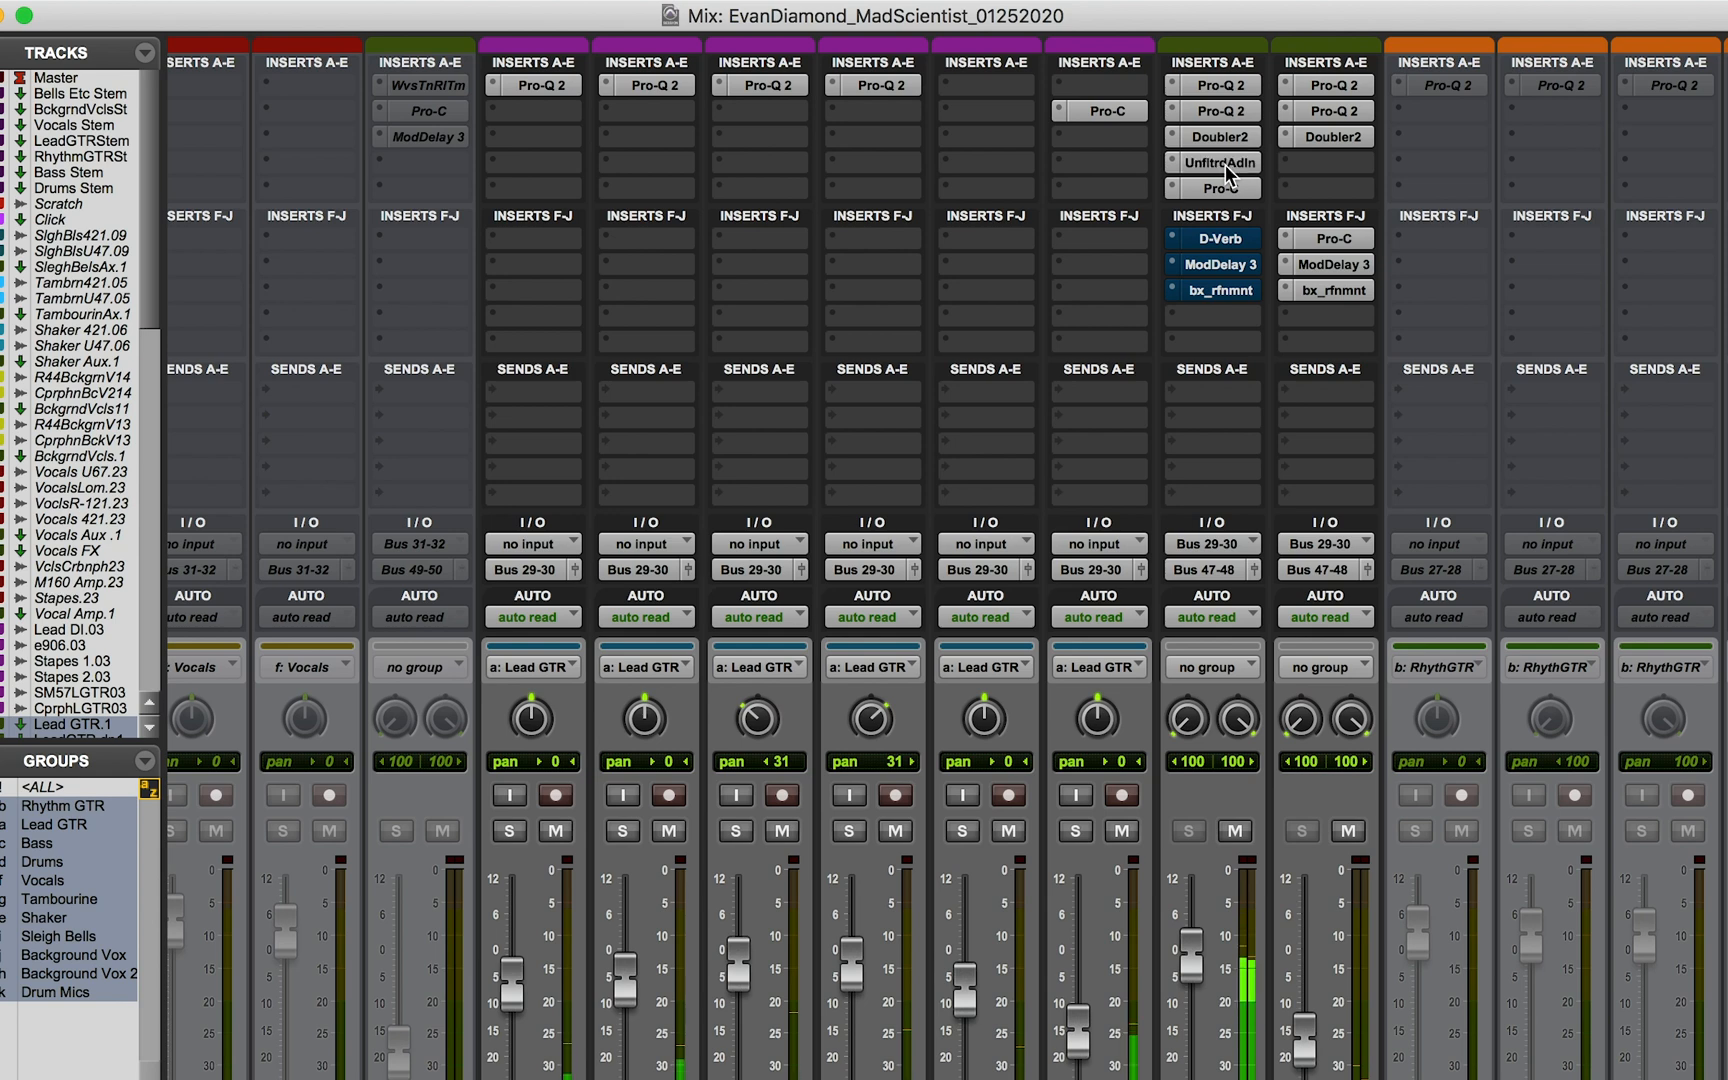
# Step: Compare Lead GTR.1 with and without D-Verb during playback, ending with the reverb active
pyautogui.keyDown('super'); pyautogui.click(1221, 240); pyautogui.keyUp('super')
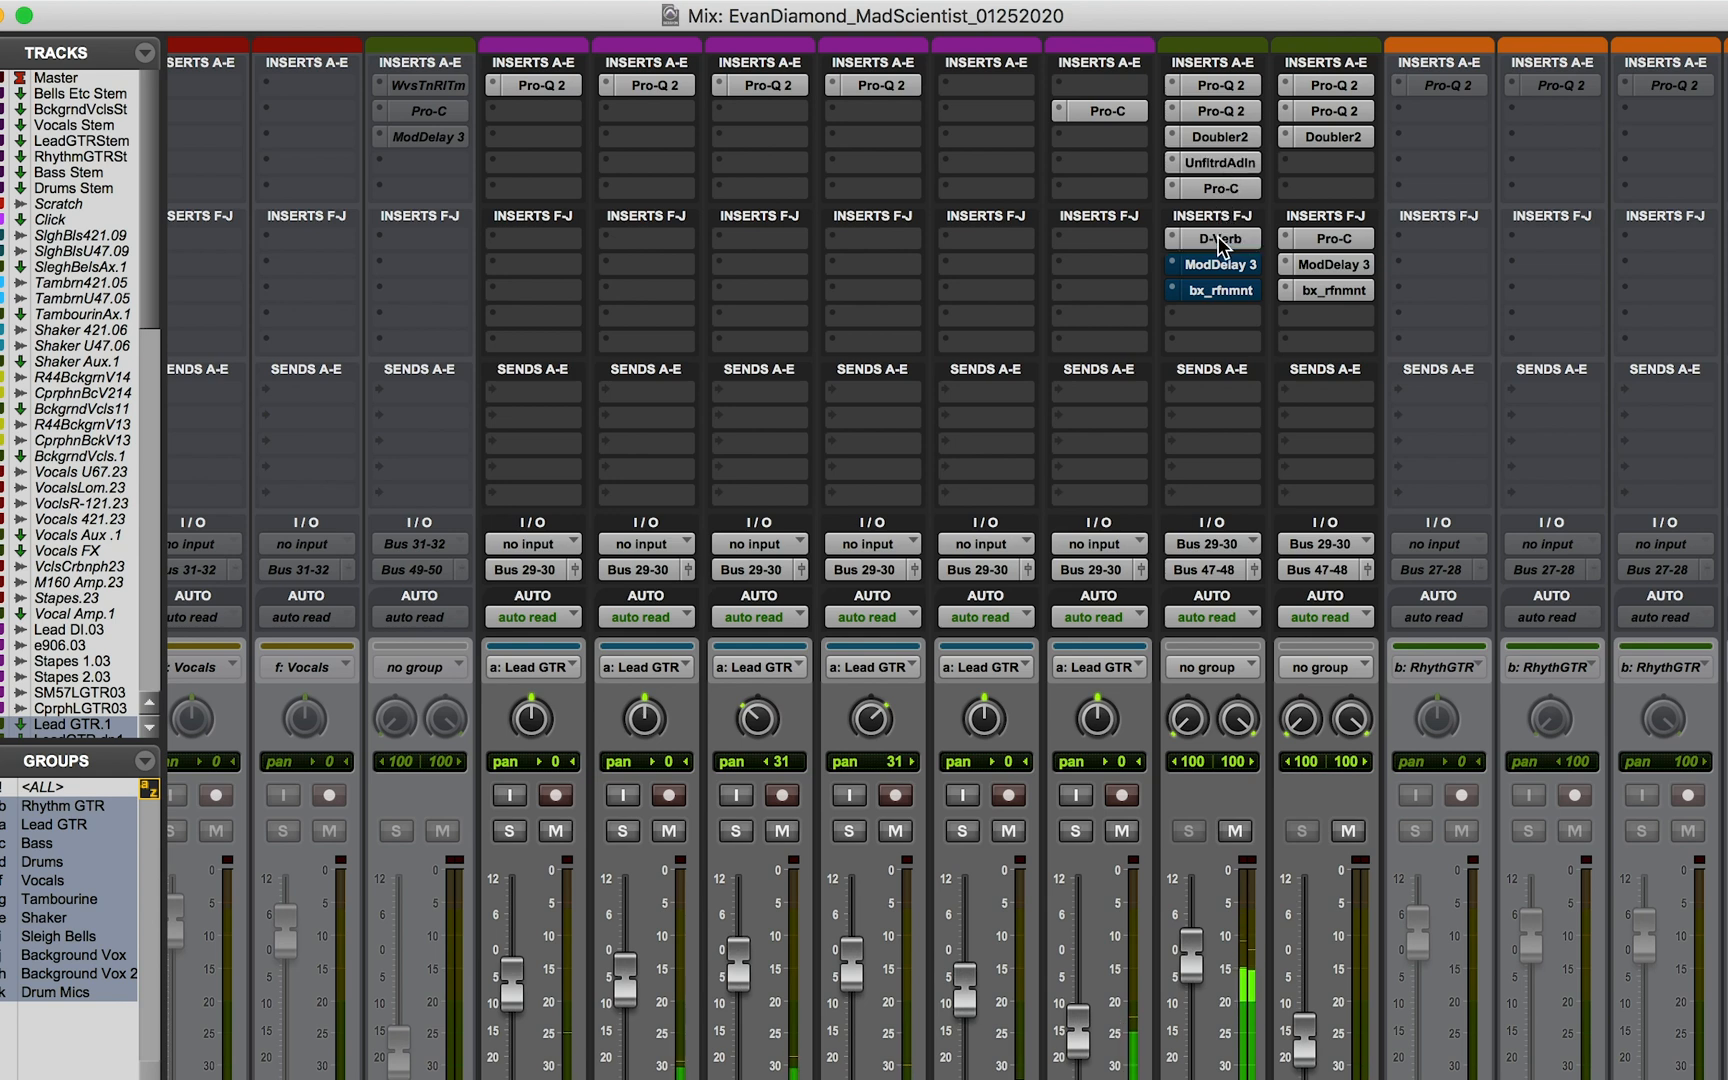
pyautogui.keyDown('super'); pyautogui.click(1221, 240); pyautogui.keyUp('super')
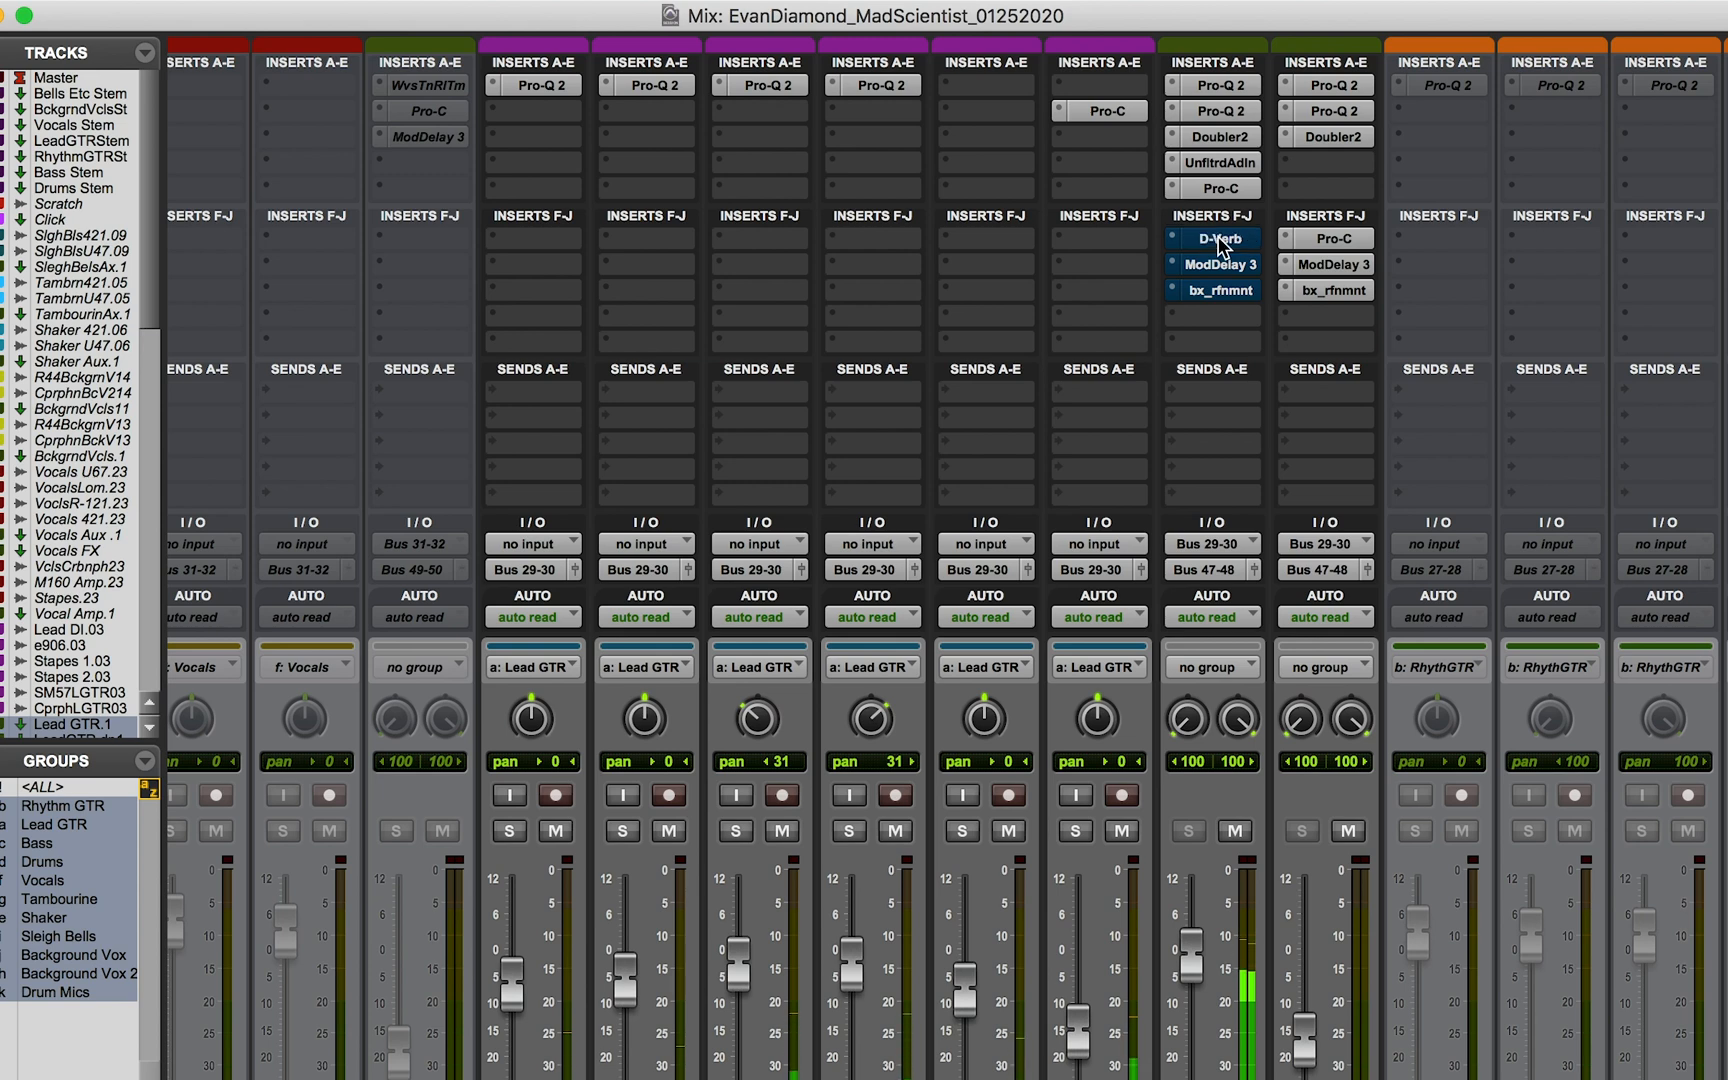
pyautogui.keyDown('super'); pyautogui.click(1218, 239); pyautogui.keyUp('super')
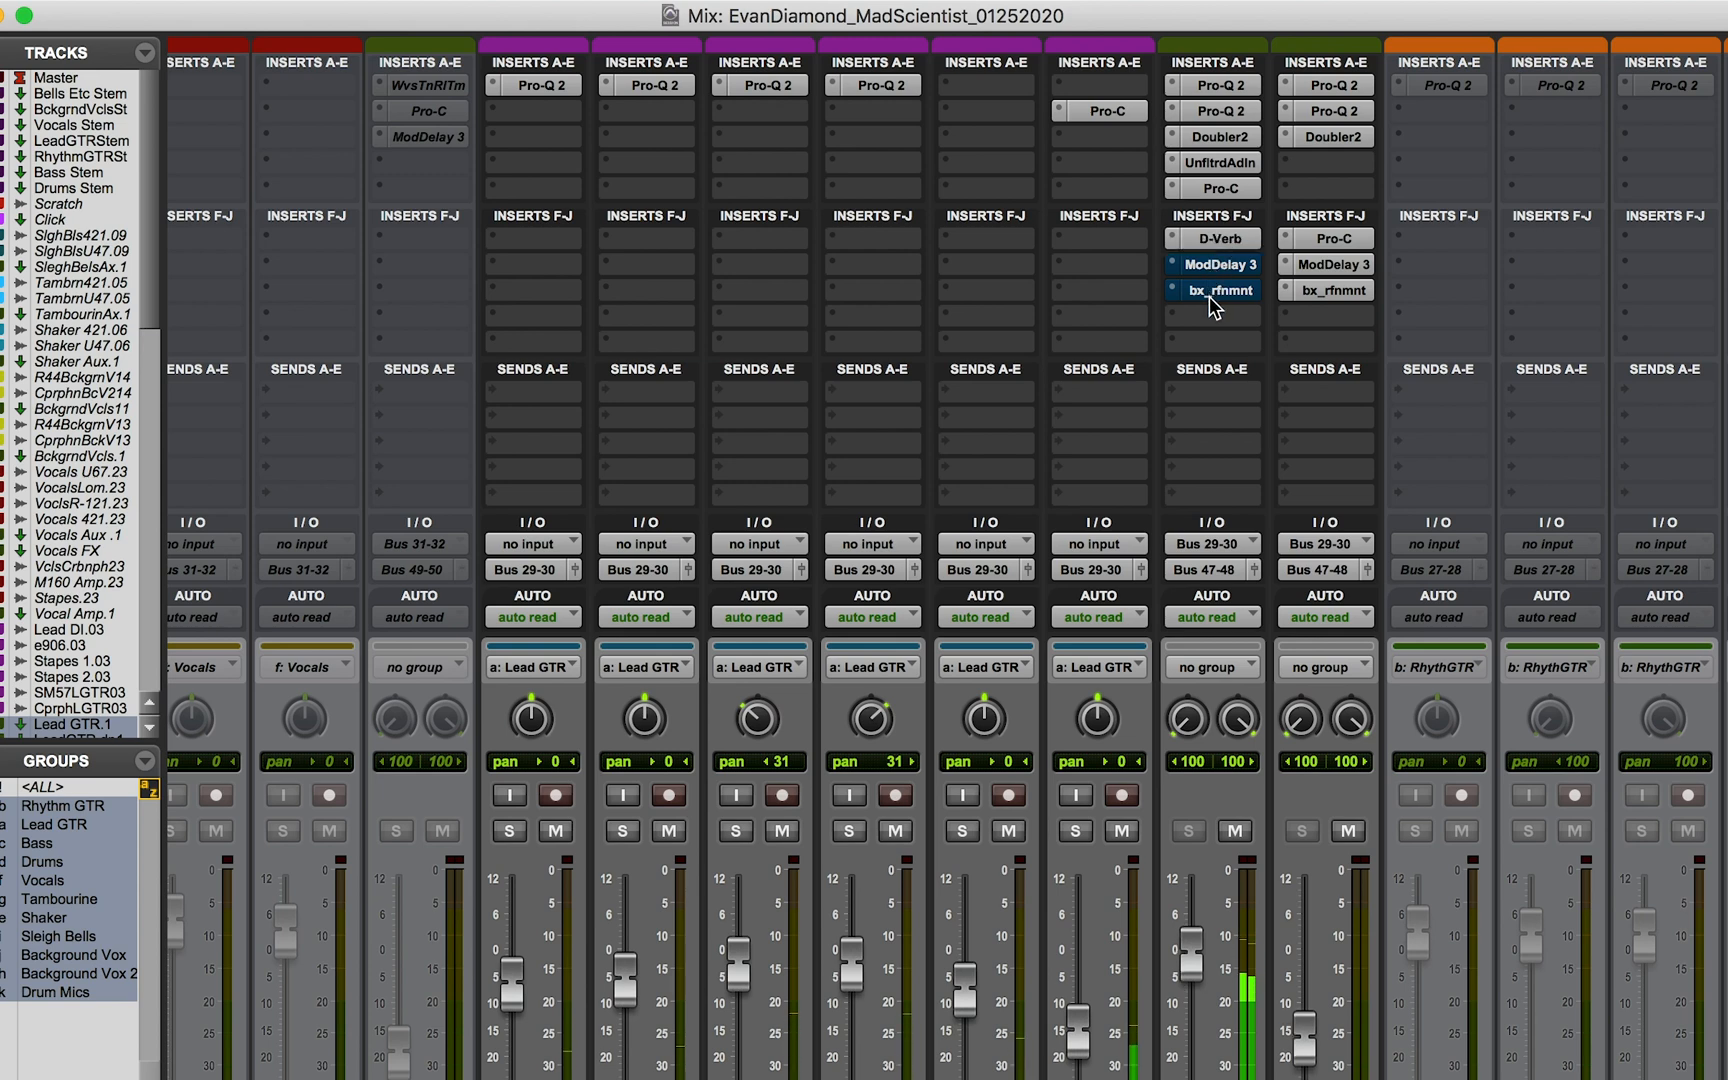
# Step: Compare Lead GTR.1 with and without bx_refinement during playback, ending with the harshness control active
pyautogui.keyDown('super'); pyautogui.click(1211, 292); pyautogui.keyUp('super')
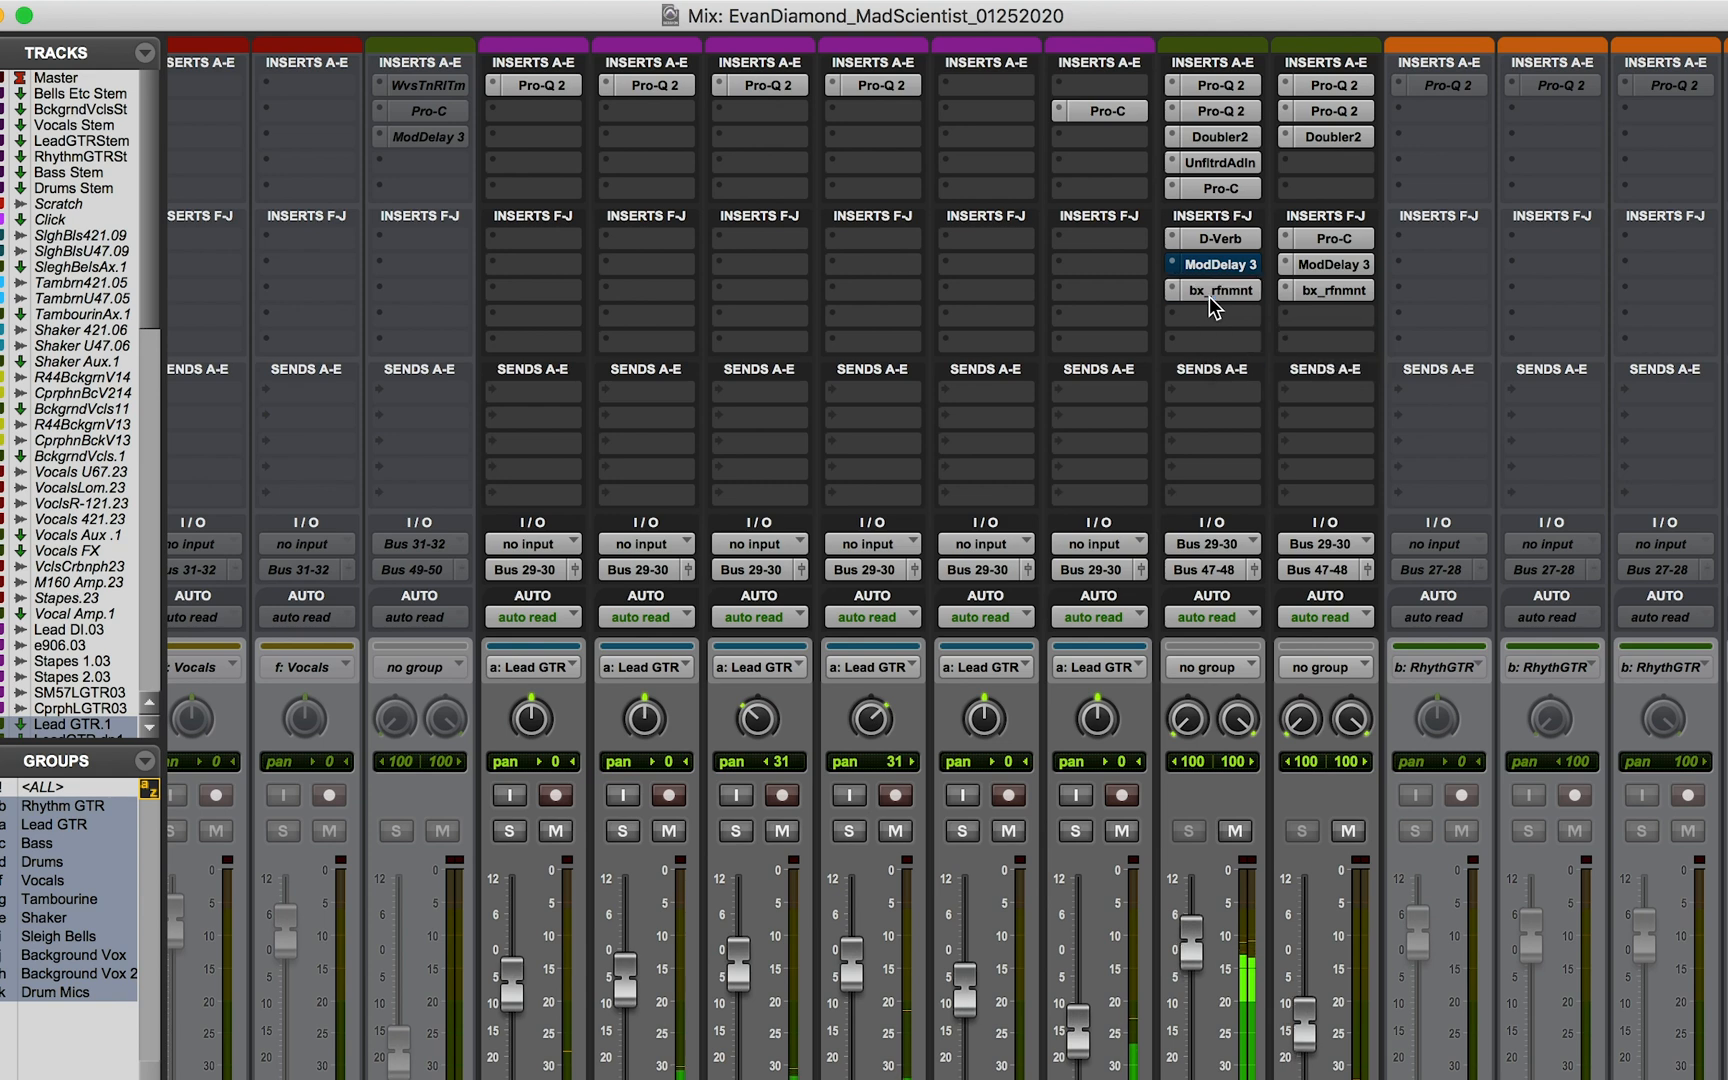
pyautogui.keyDown('super'); pyautogui.click(1210, 292); pyautogui.keyUp('super')
pyautogui.keyDown('super'); pyautogui.click(1210, 292); pyautogui.keyUp('super')
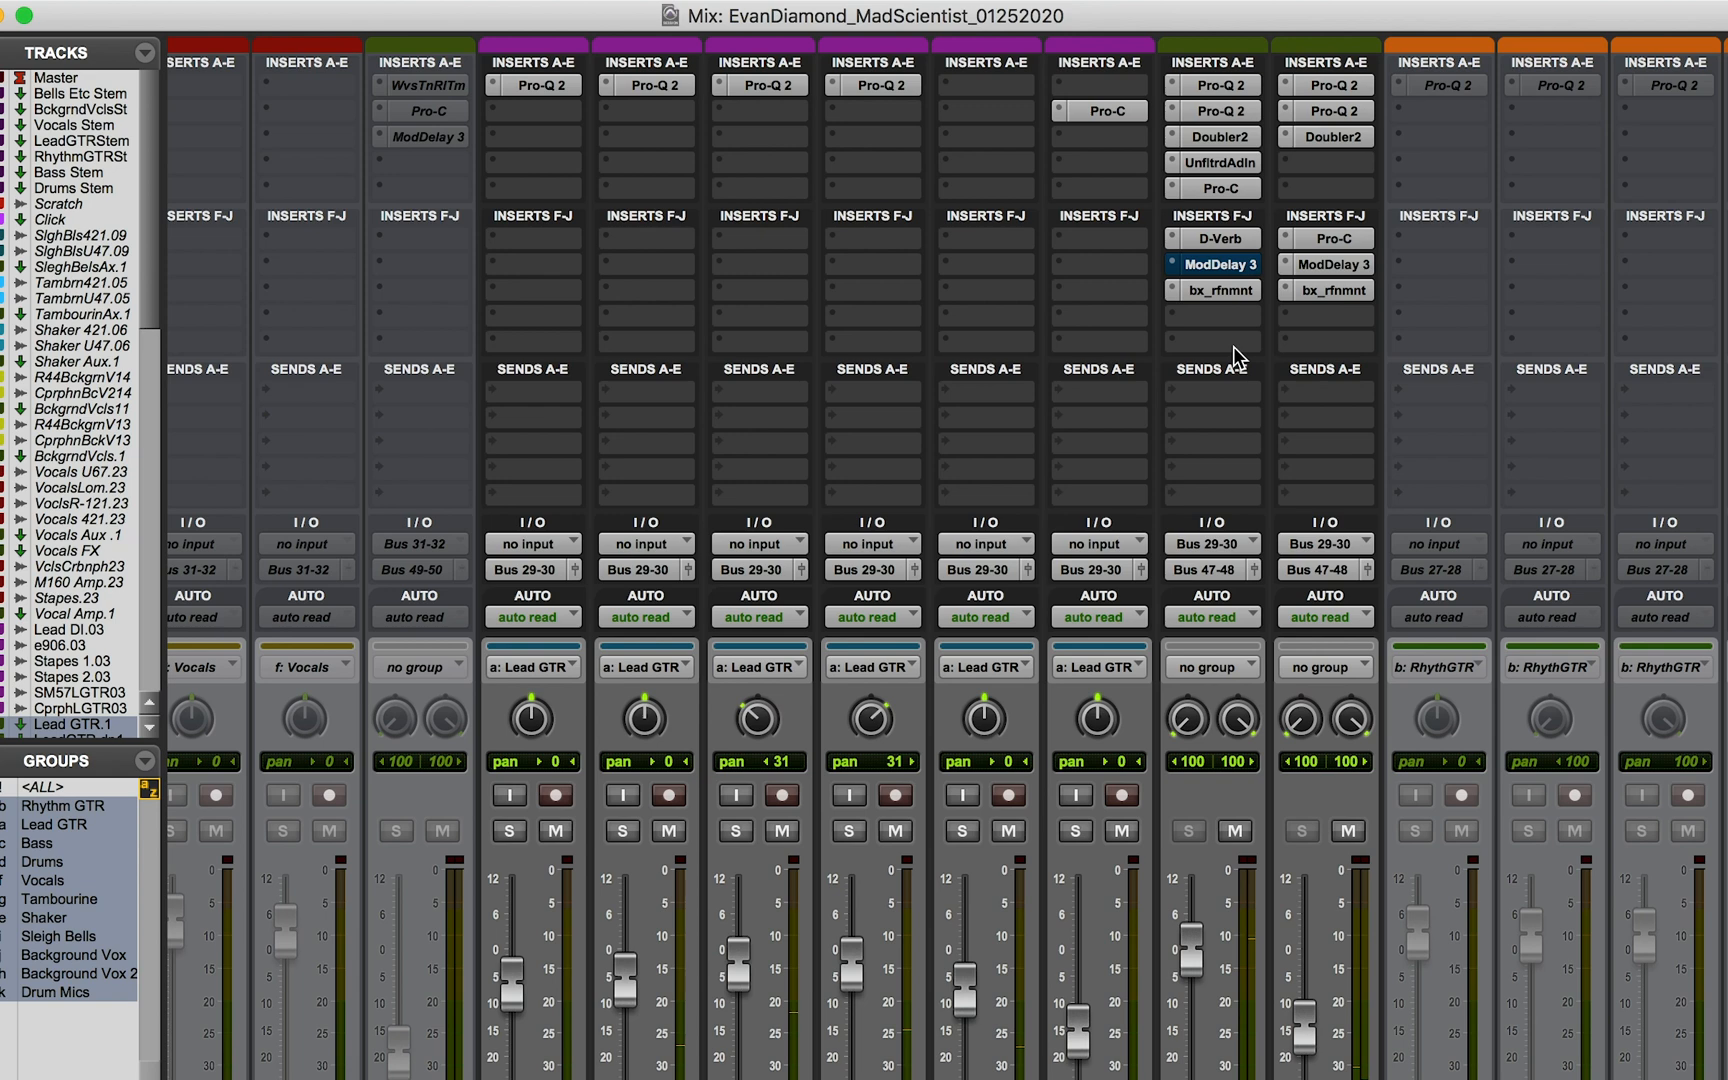
# Step: Inspect the Unfiltered Audio Indent settings on Lead GTR.1, and open that track's bx_refinement over the Edit window
pyautogui.click(1221, 163)
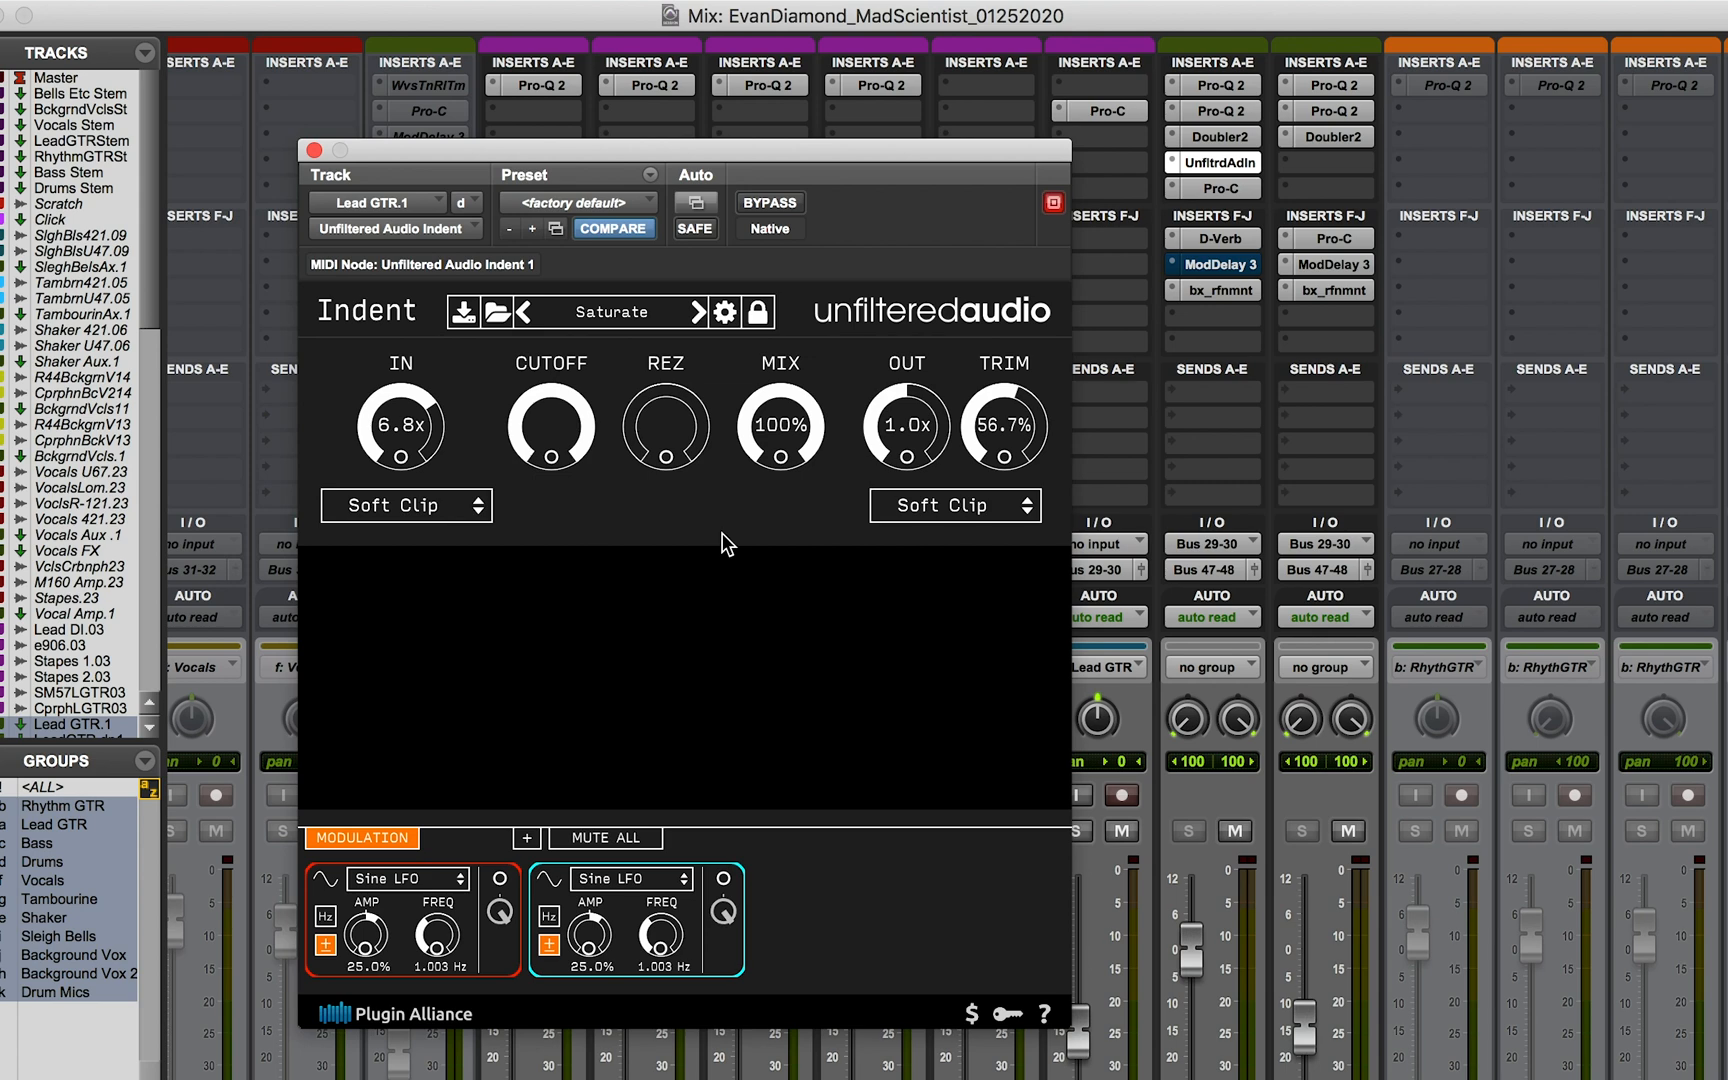
pyautogui.click(1220, 290)
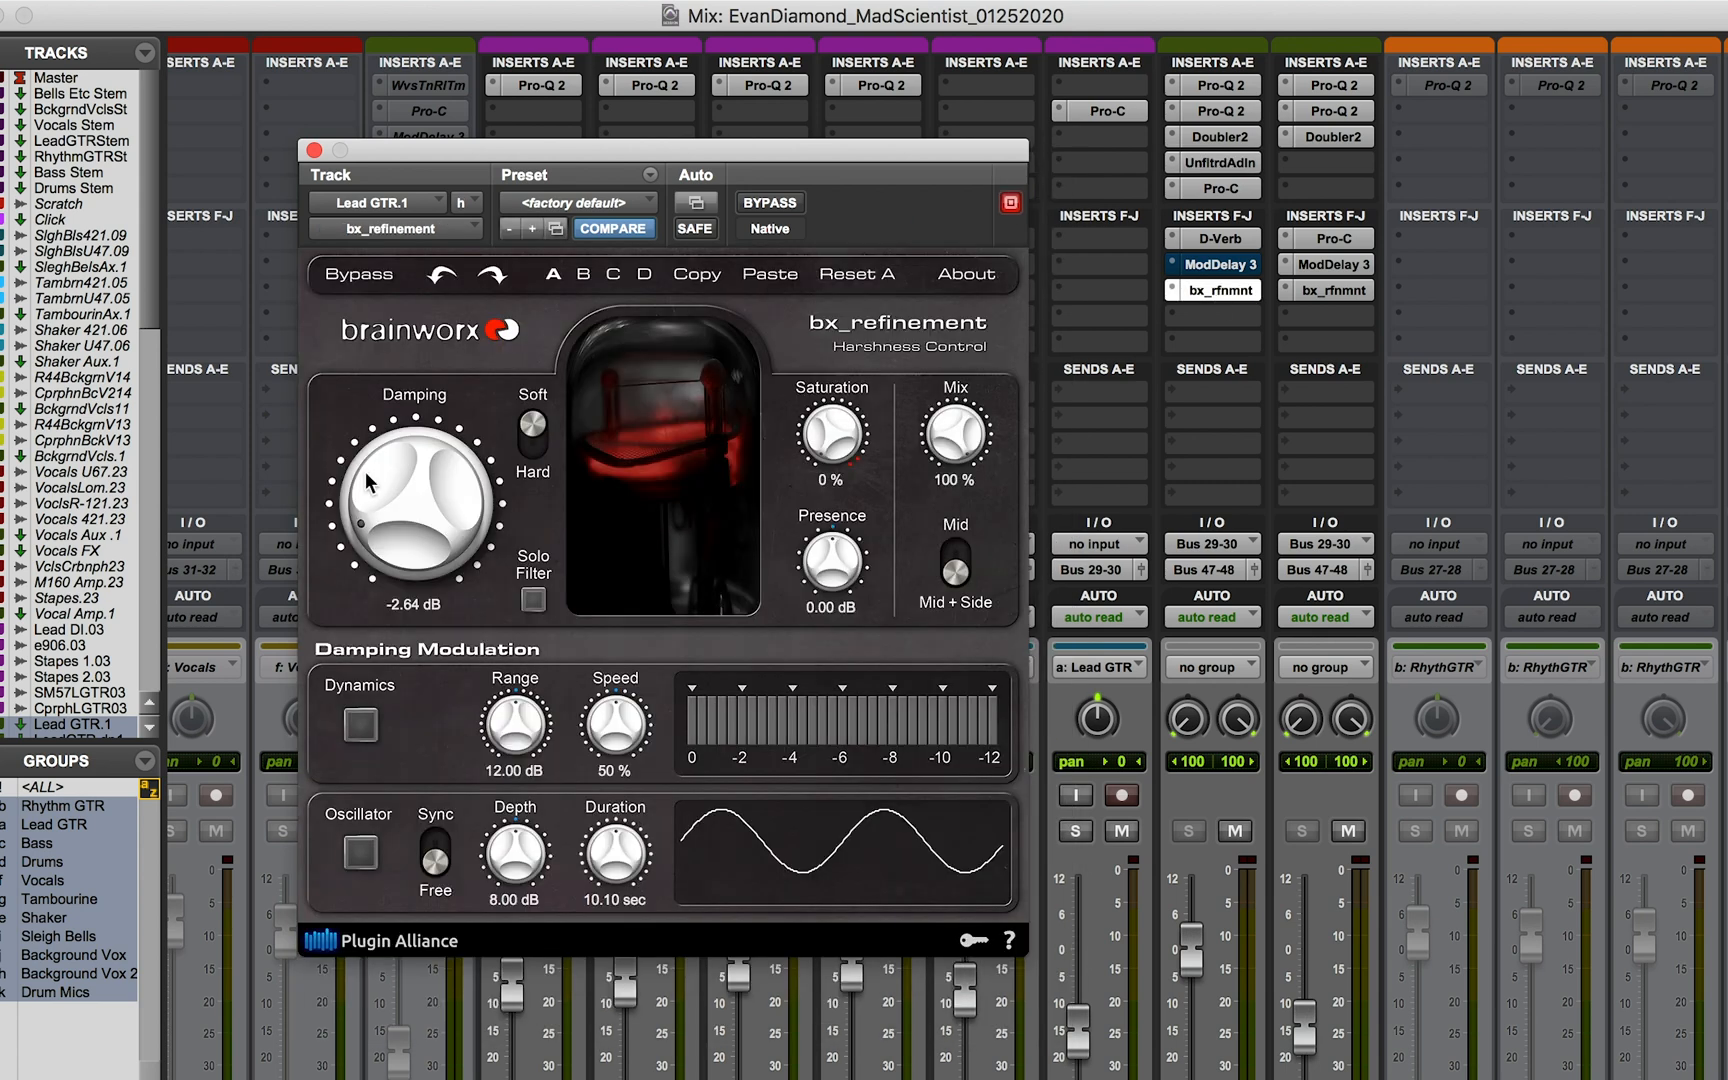
pyautogui.press('super+equal')
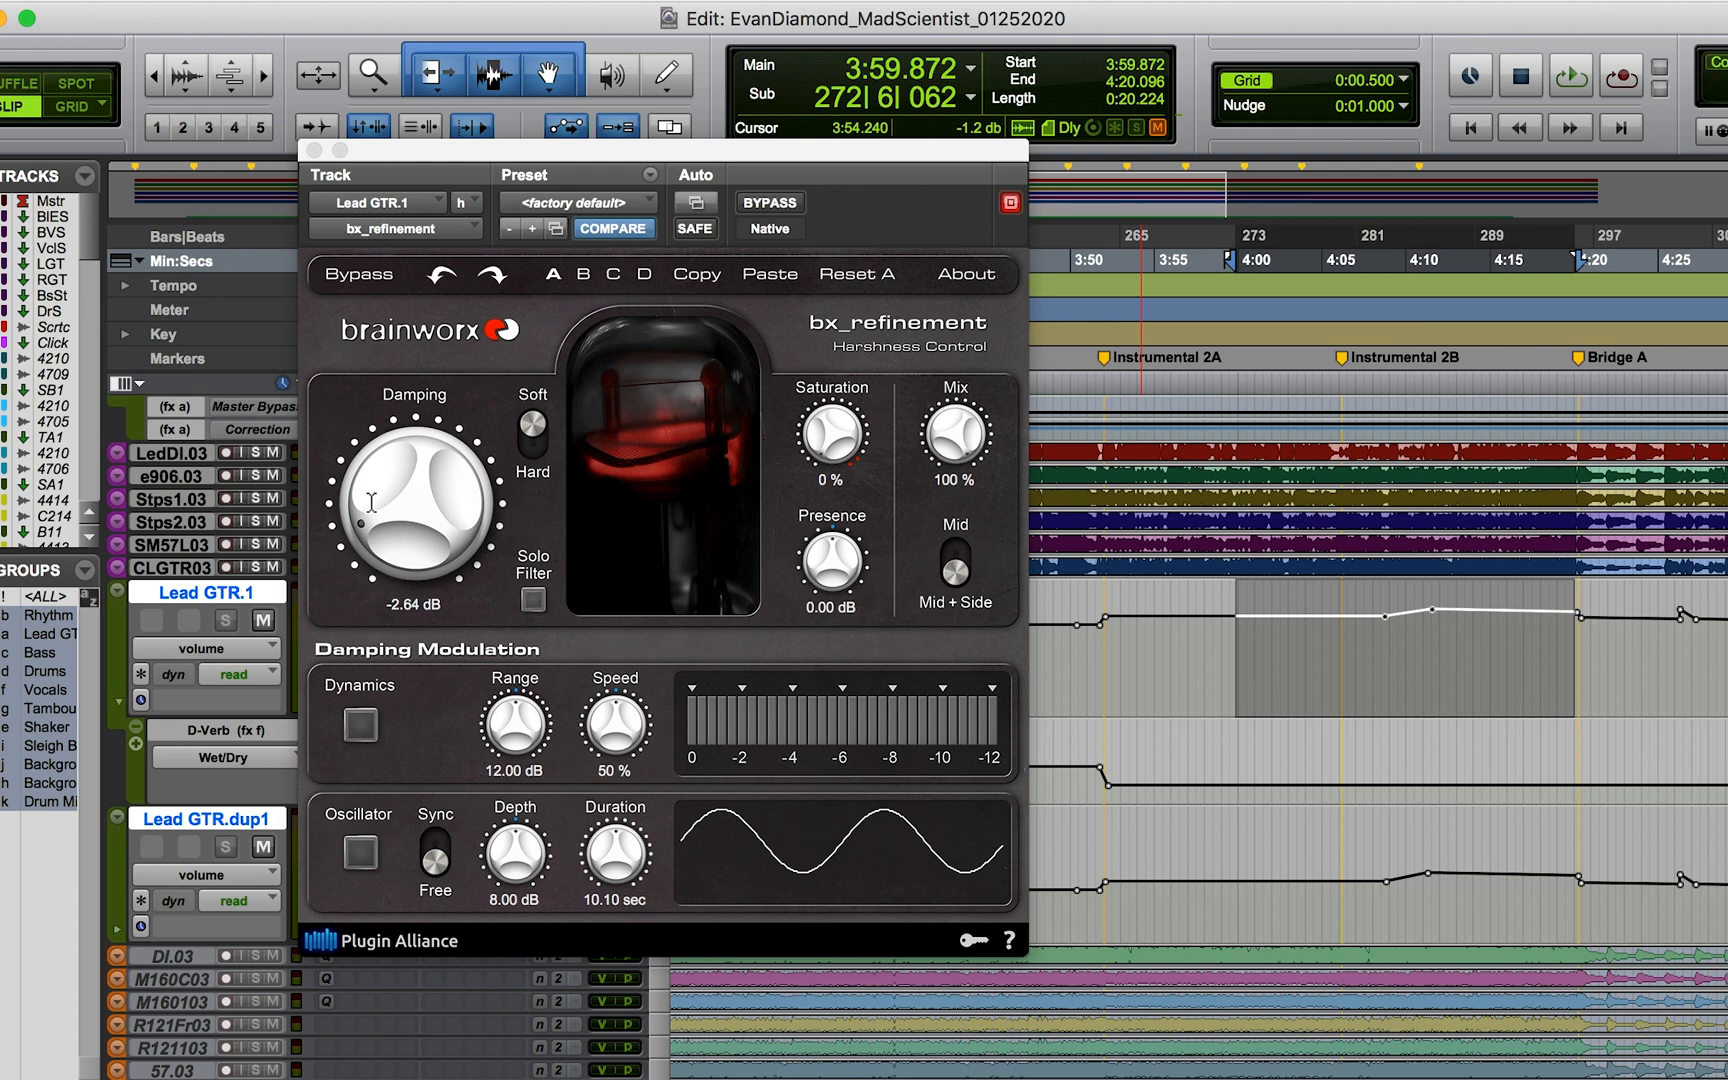
# Step: Set the bx_refinement damping to -1.80 dB while the selected passage plays, and close the plug-in to return to the Mix window
pyautogui.press('space')
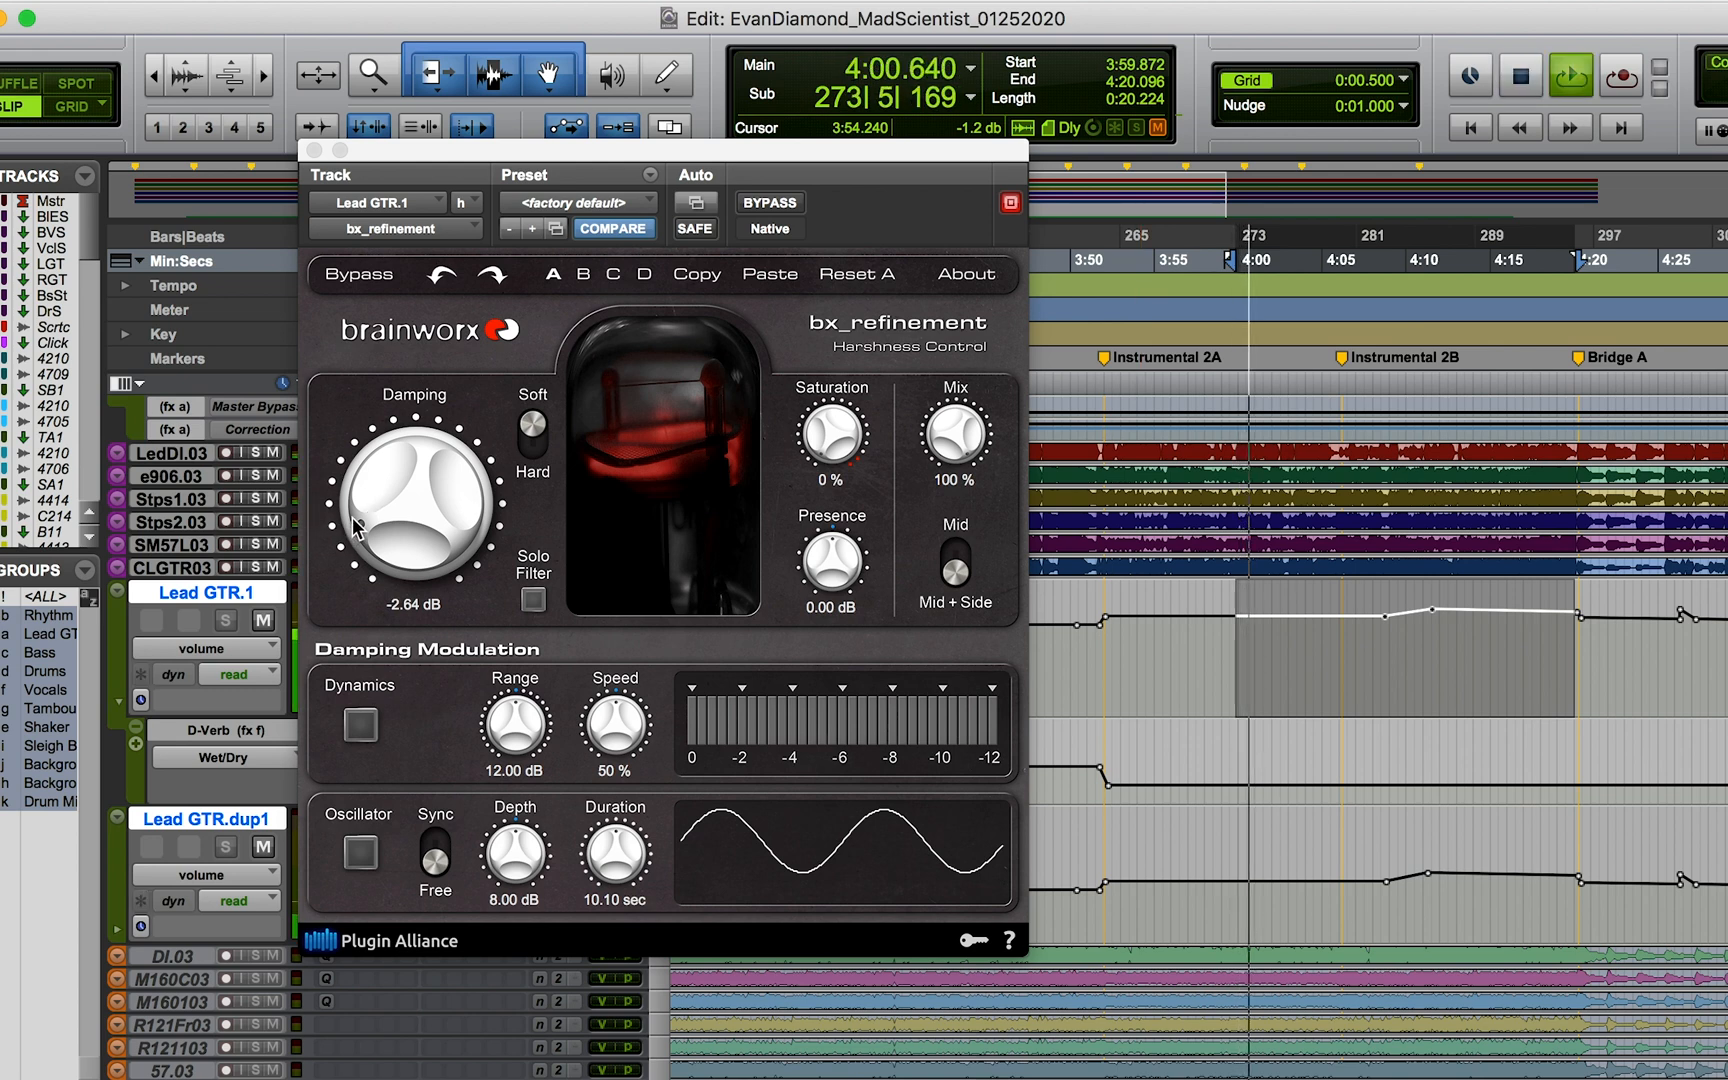
pyautogui.moveTo(357, 484); pyautogui.dragTo(400, 624)
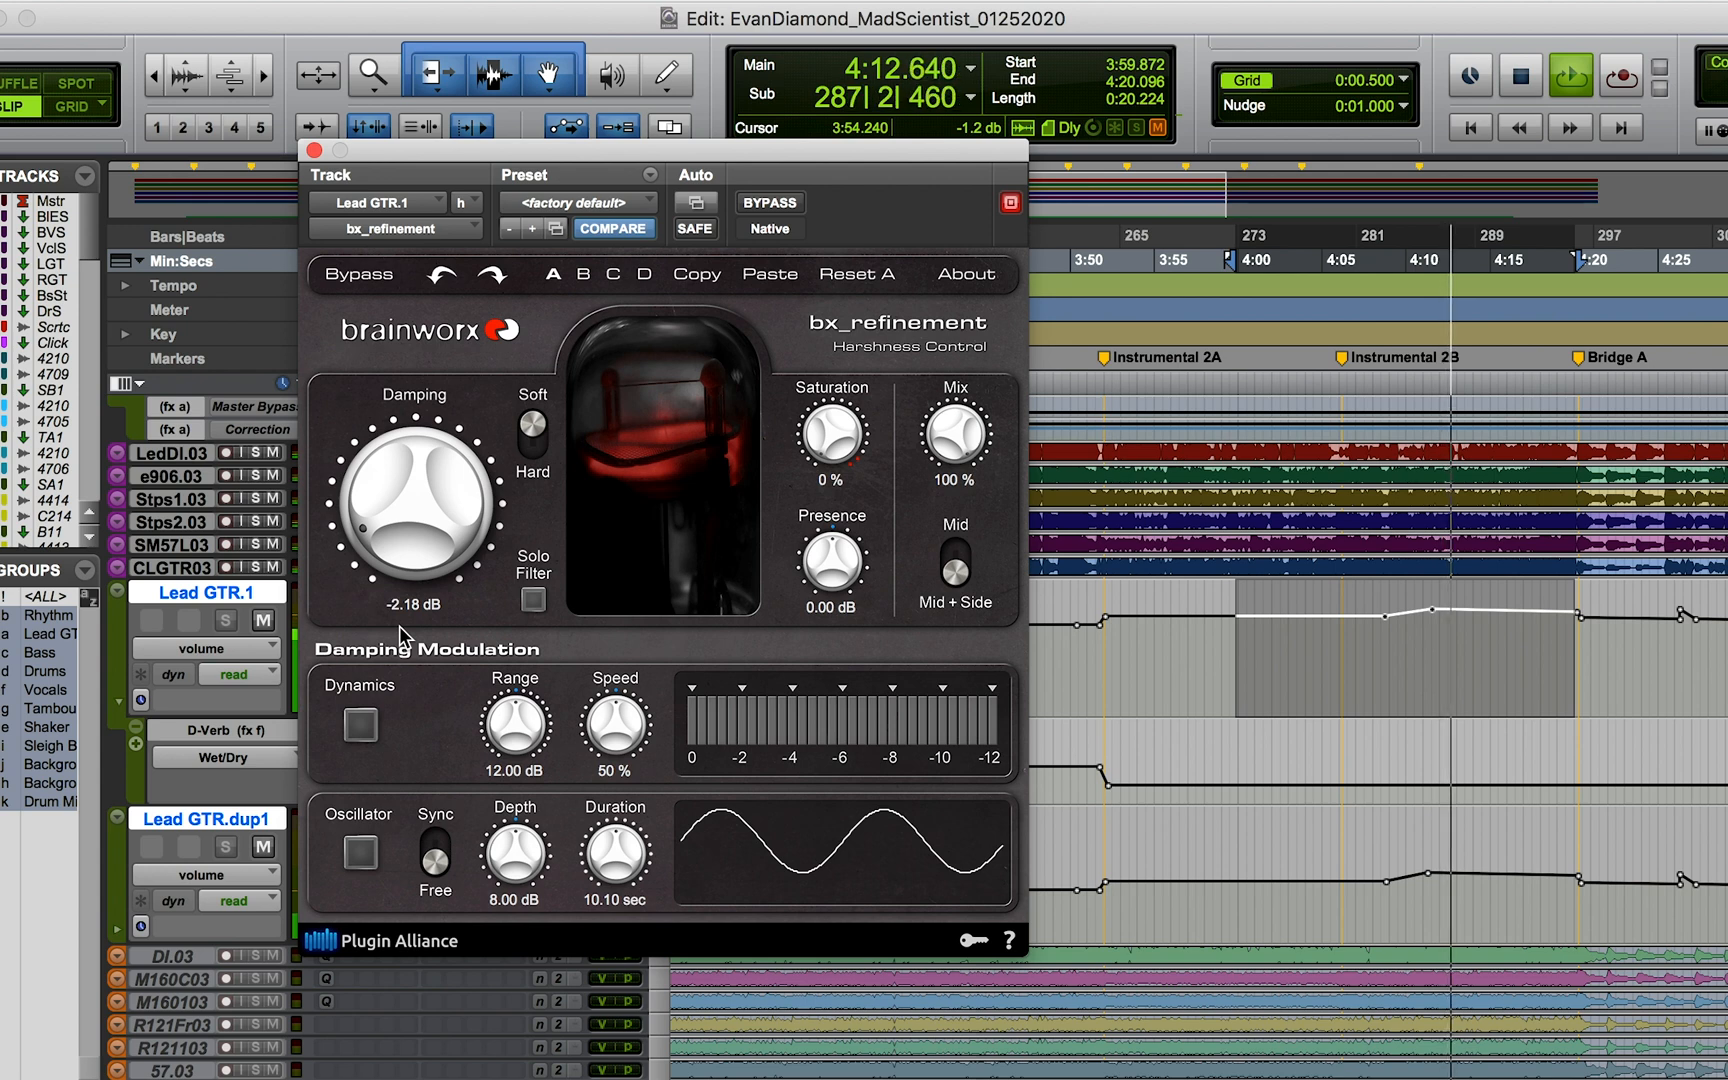
pyautogui.moveTo(366, 515)
pyautogui.mouseDown()
pyautogui.moveTo(352, 370)
pyautogui.moveTo(356, 518)
pyautogui.mouseUp()
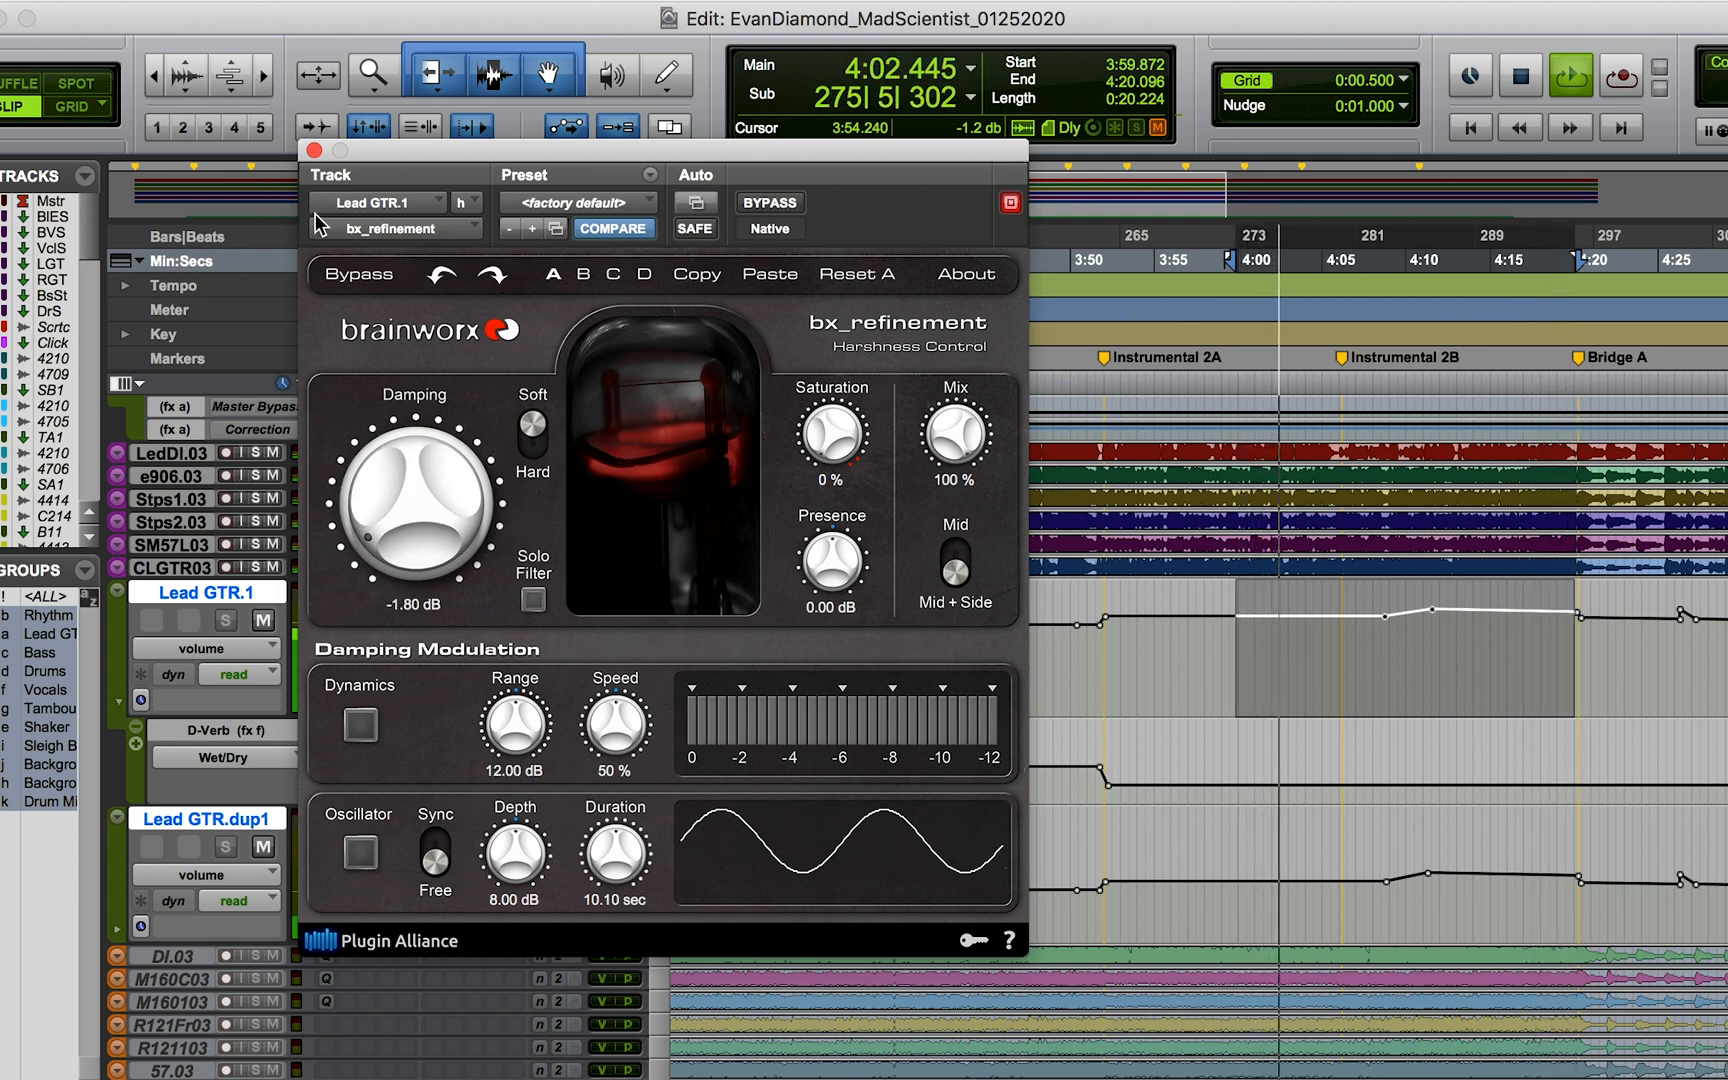
pyautogui.press('space')
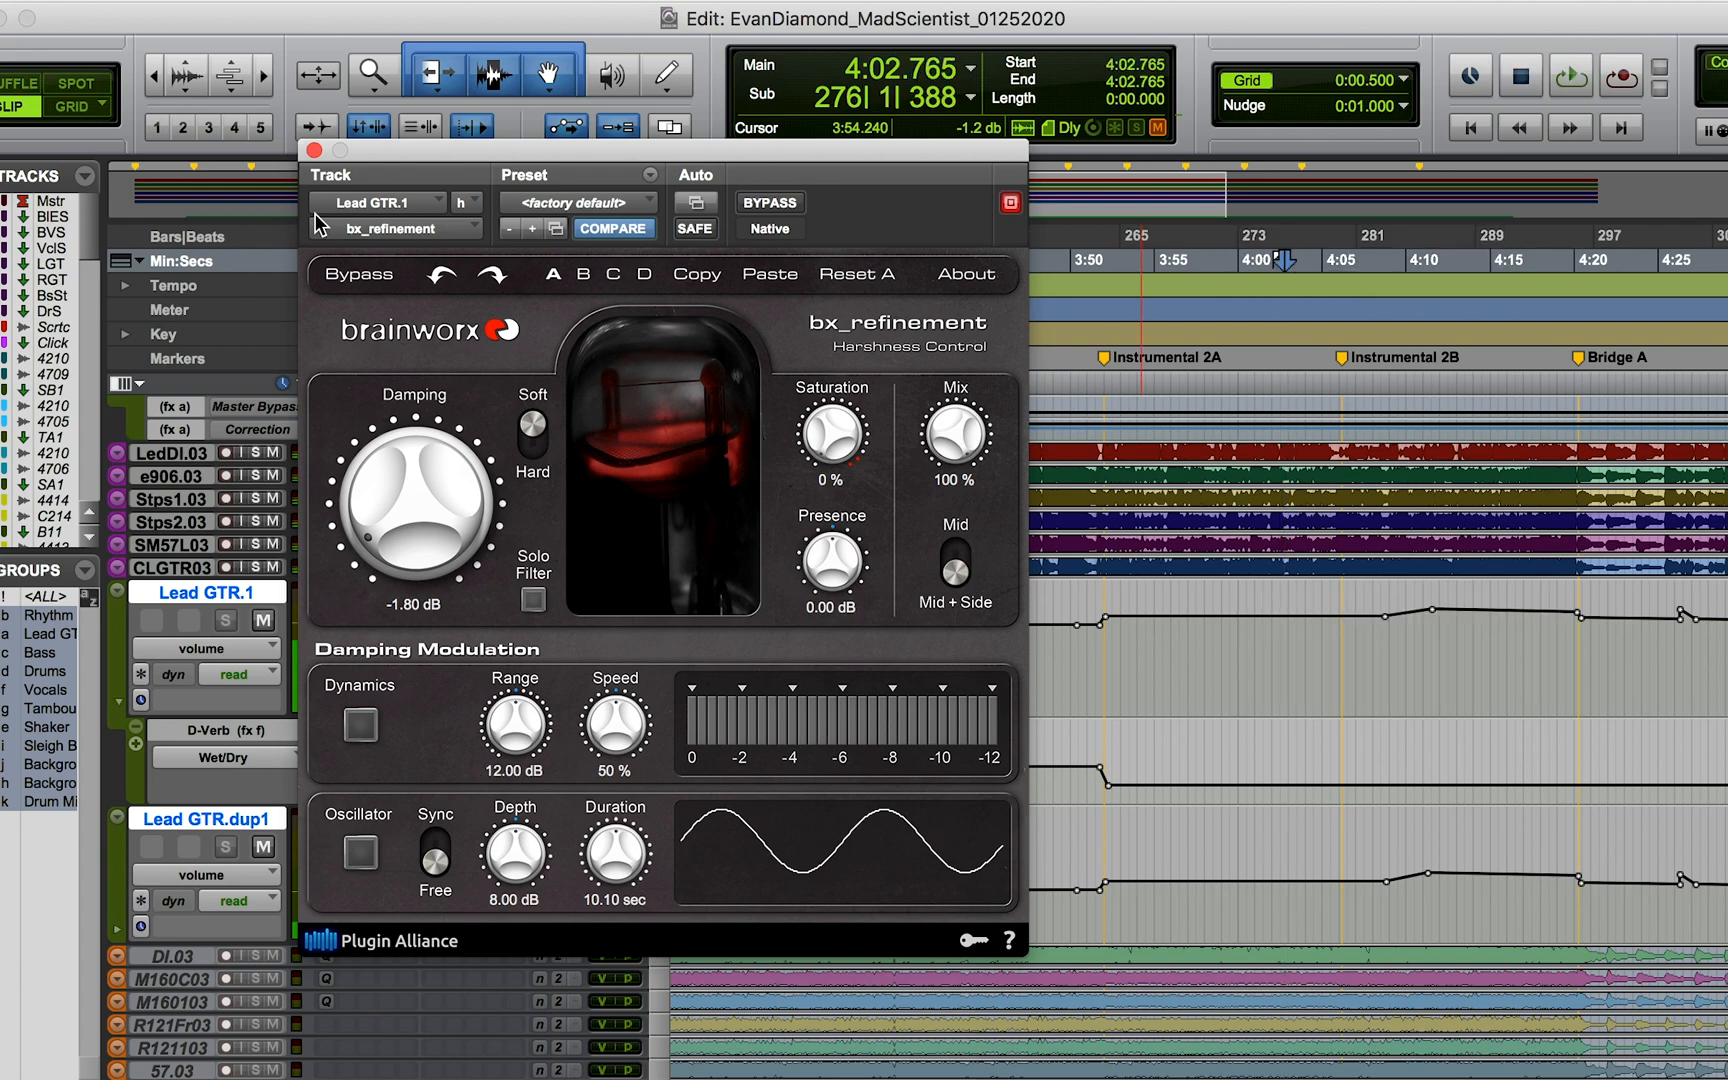
pyautogui.click(314, 152)
pyautogui.press('super+equal')
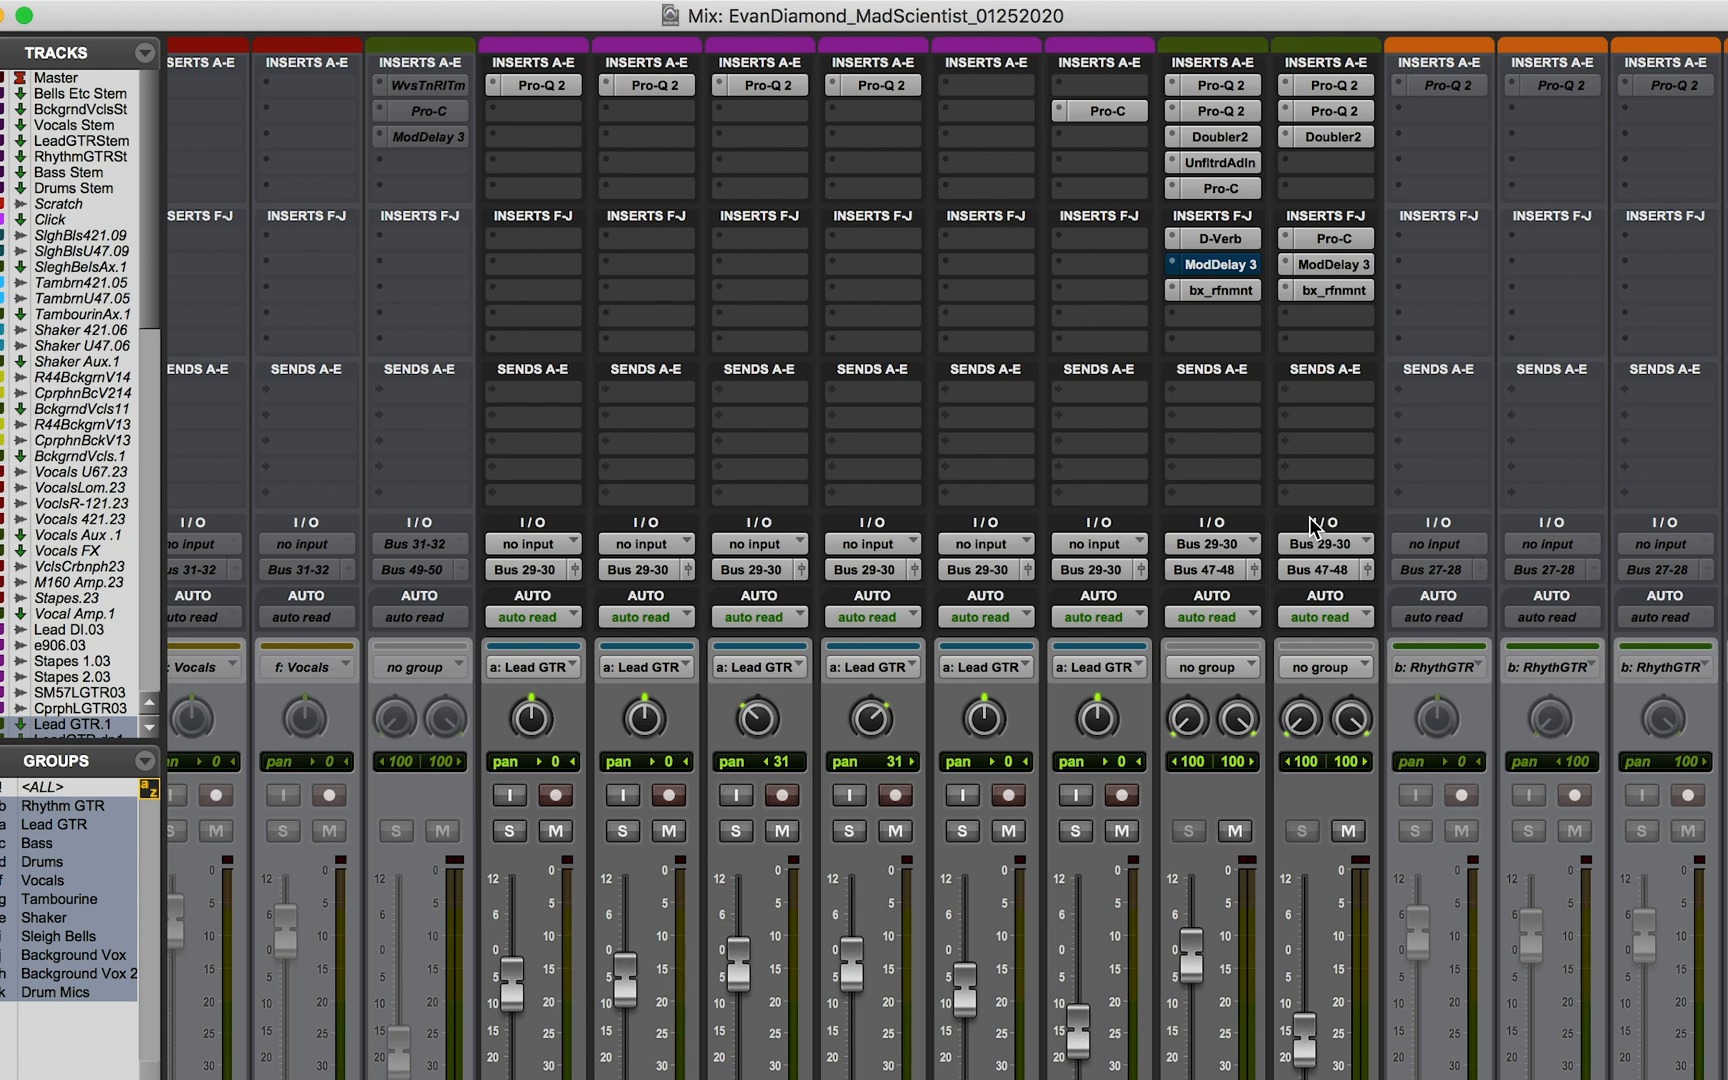
pyautogui.scroll(-5, 1313, 527)
pyautogui.hscroll(1, 1318, 525)
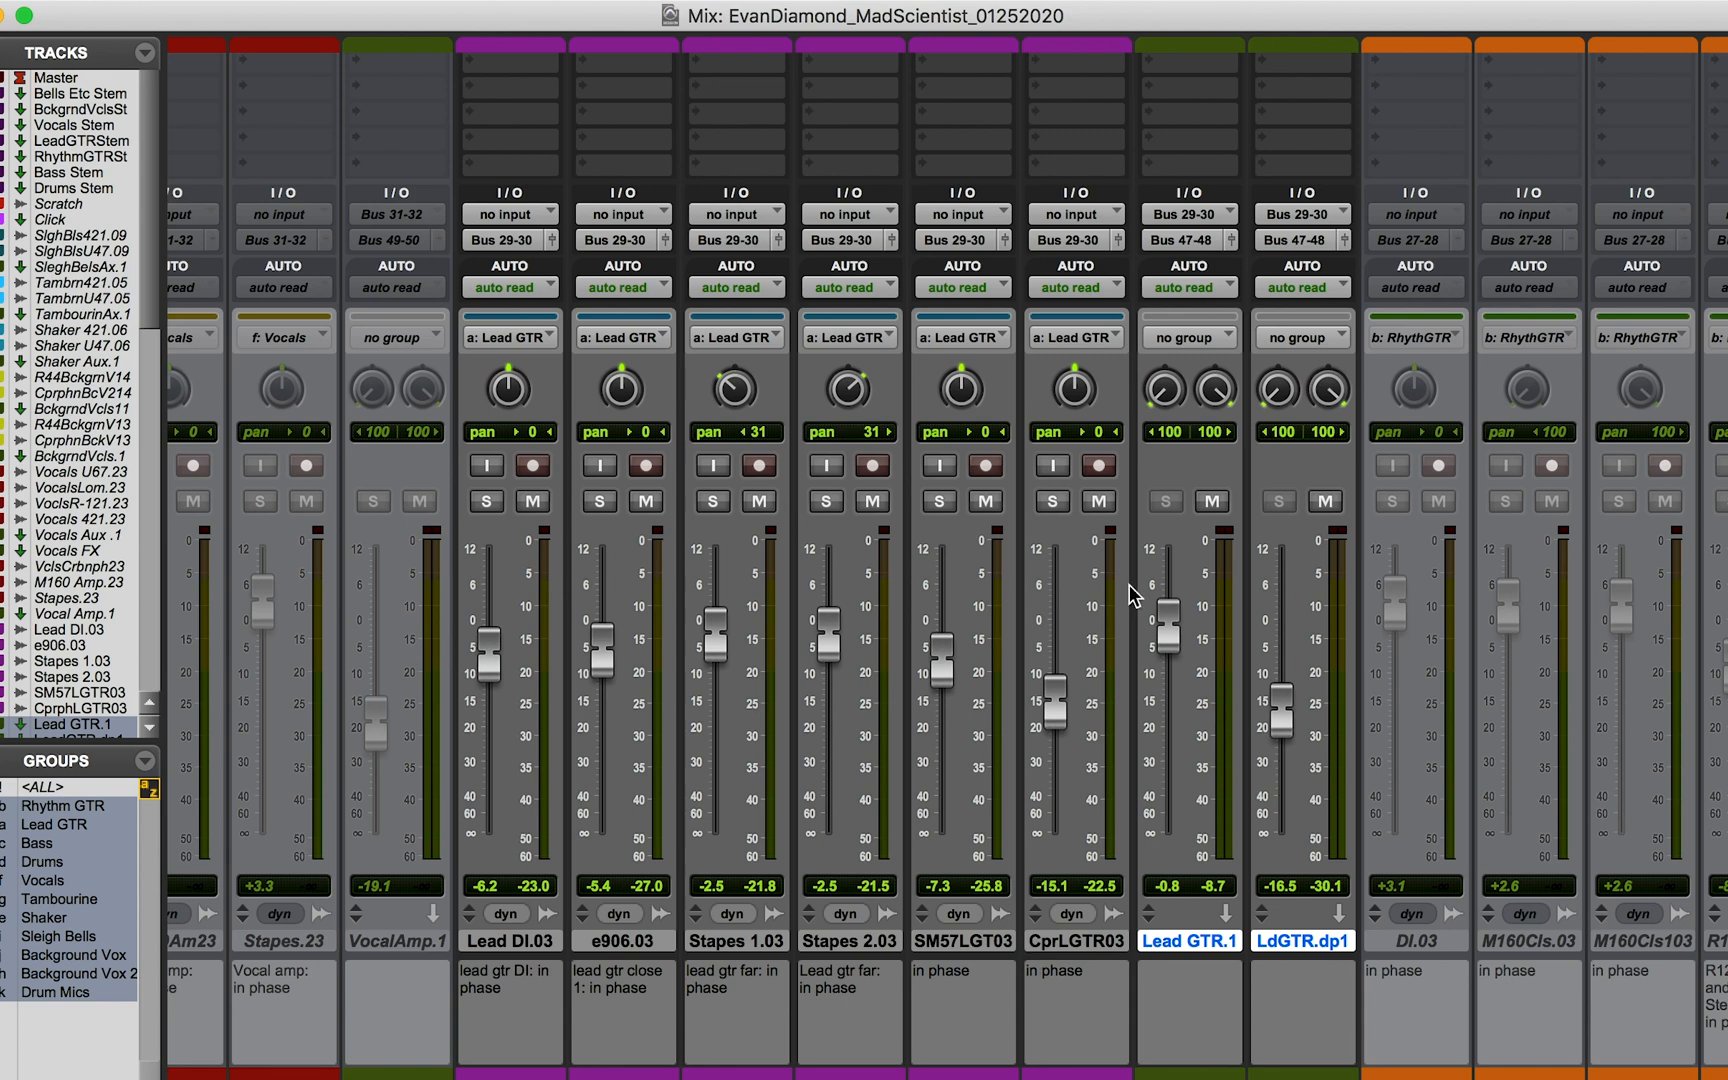
pyautogui.scroll(5, 1129, 585)
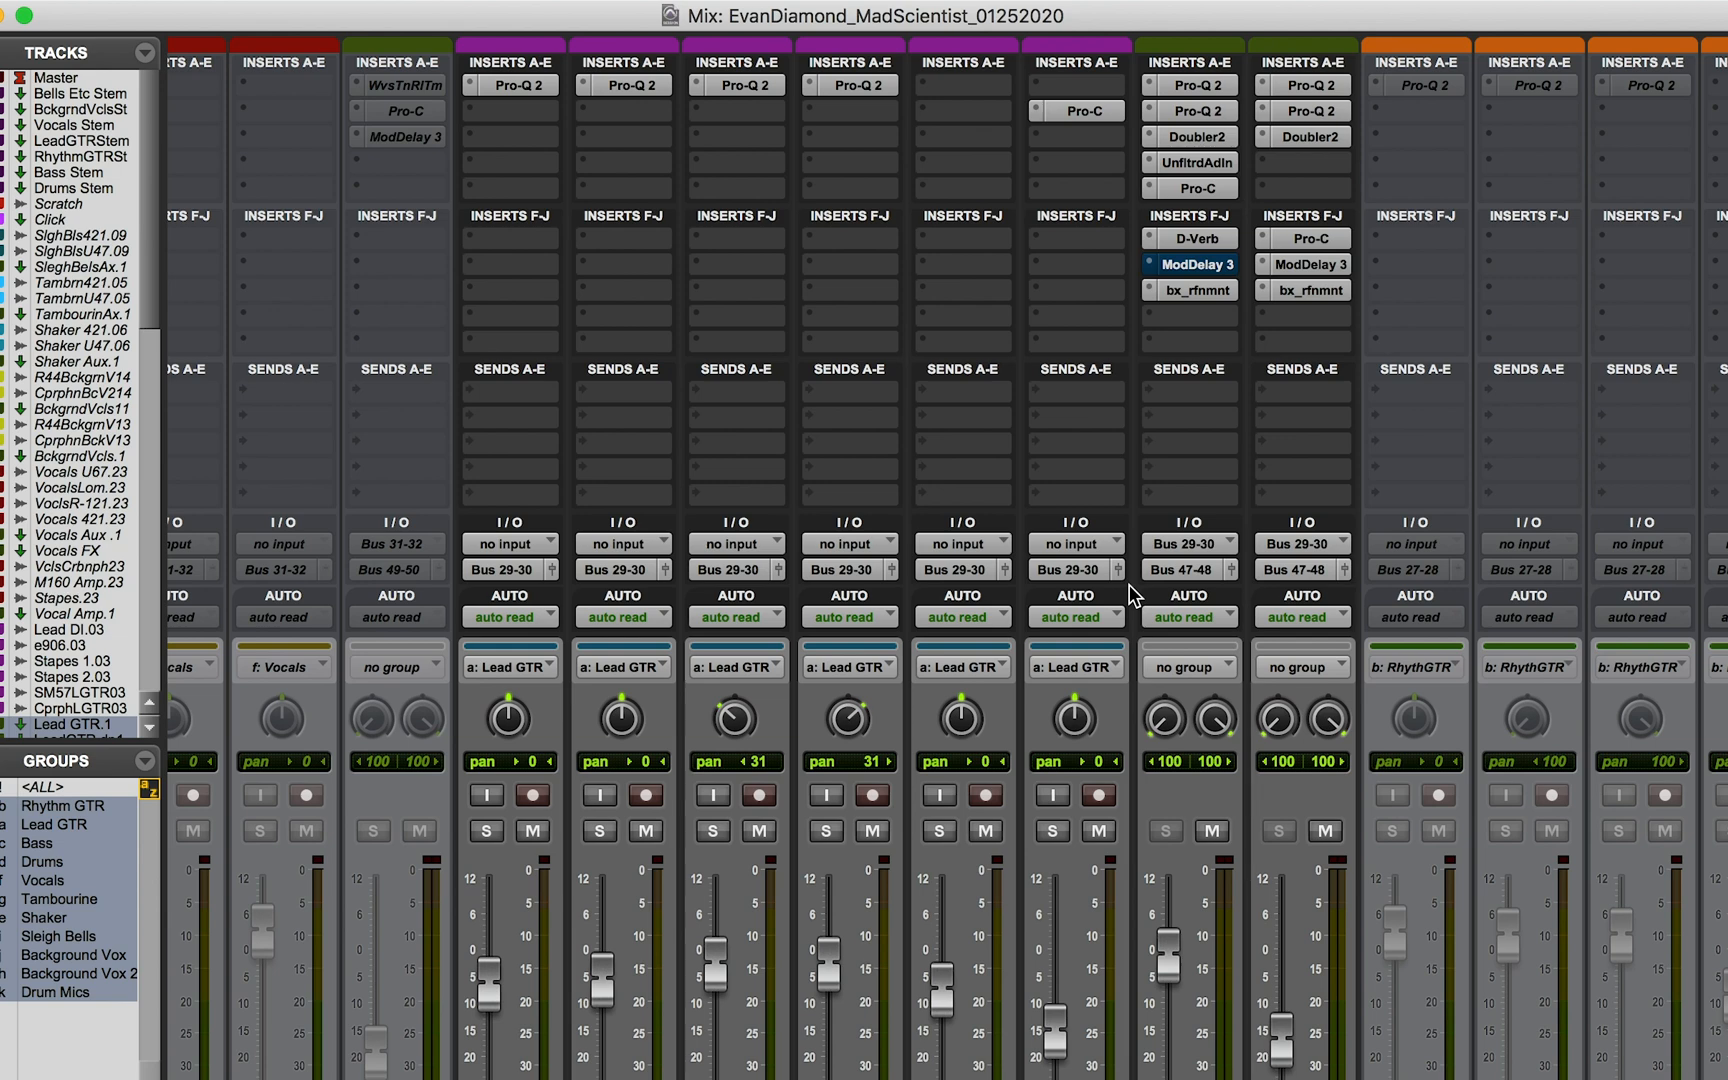